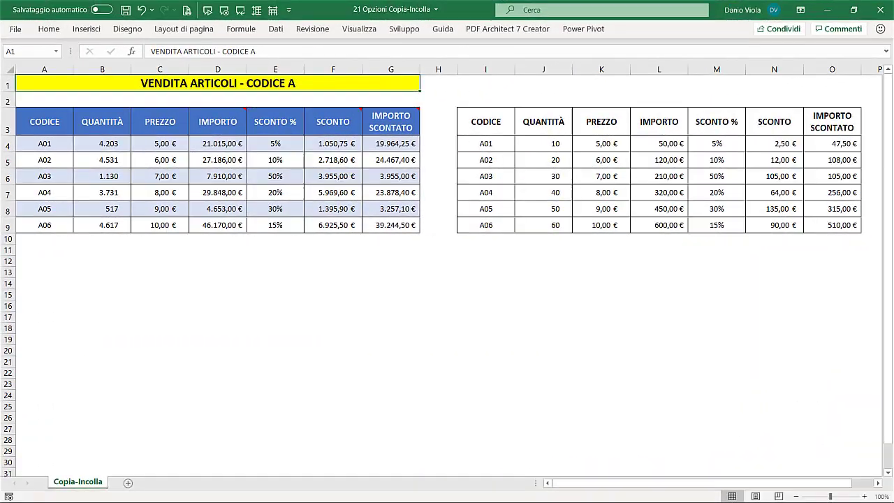
- Copy the table A3:G9 and examine the Paste Special (Incolla speciale) options for cell I3 without pasting
{"action": "left_click_drag", "start_coordinate": [31, 124], "coordinate": [379, 225]}
{"action": "key", "text": "ctrl+c"}
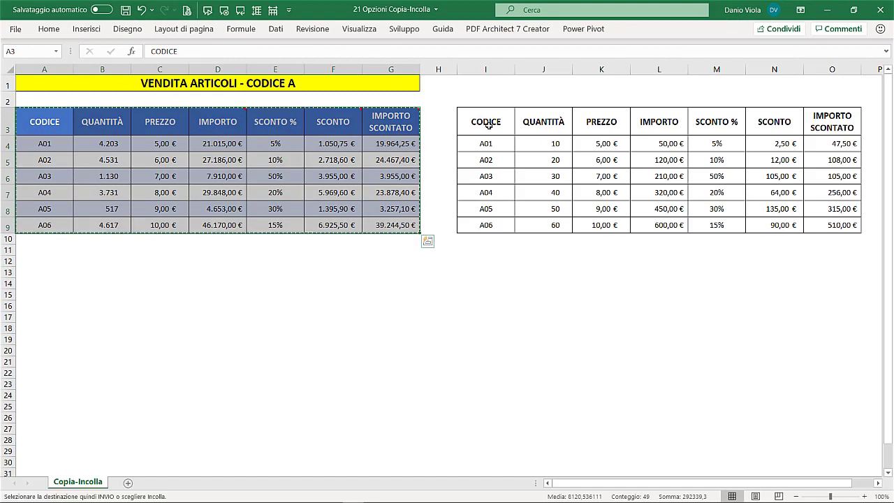
{"action": "right_click", "coordinate": [488, 124]}
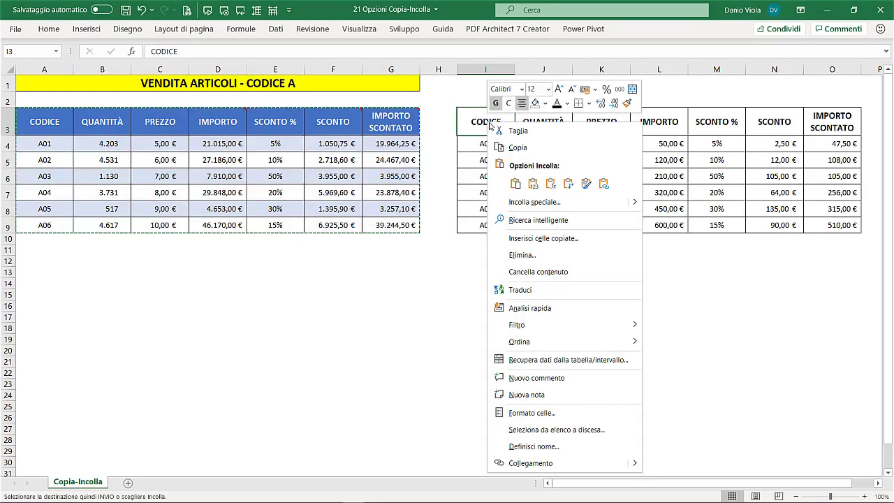
{"action": "left_click", "coordinate": [559, 203]}
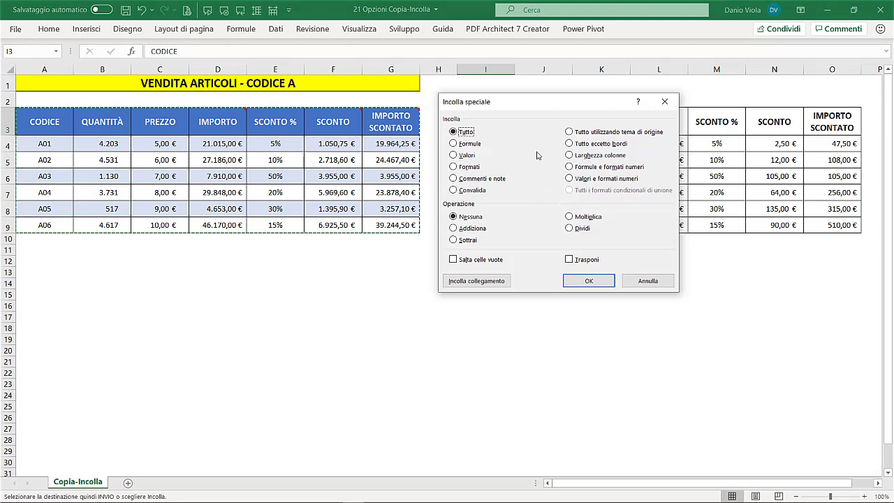
{"action": "left_click_drag", "start_coordinate": [516, 109], "coordinate": [307, 262]}
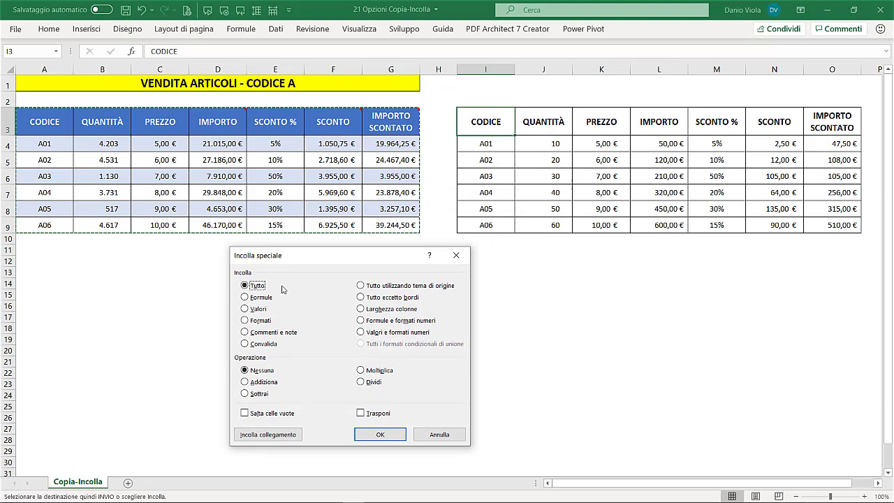
{"action": "left_click", "coordinate": [430, 435]}
{"action": "key", "text": "ctrl+alt+v"}
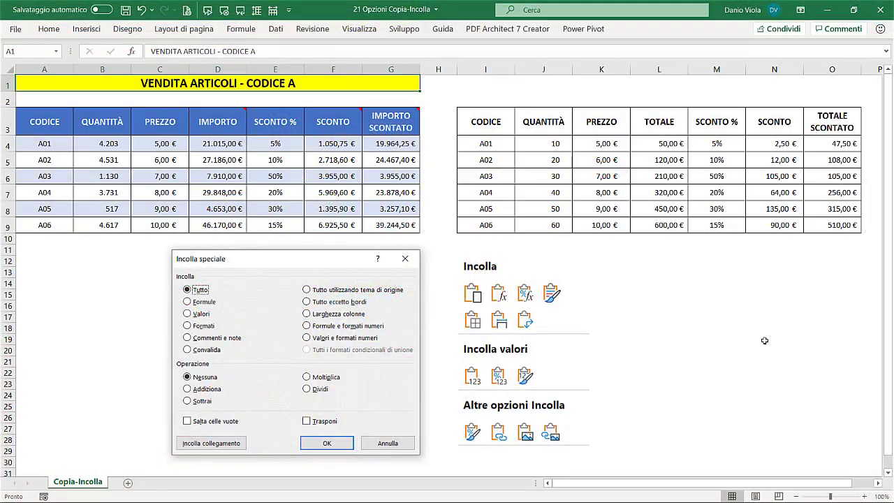
- Copy the IMPORTO header in D3 and paste only its comments and notes onto the TOTALE header in L3
{"action": "left_click", "coordinate": [217, 121]}
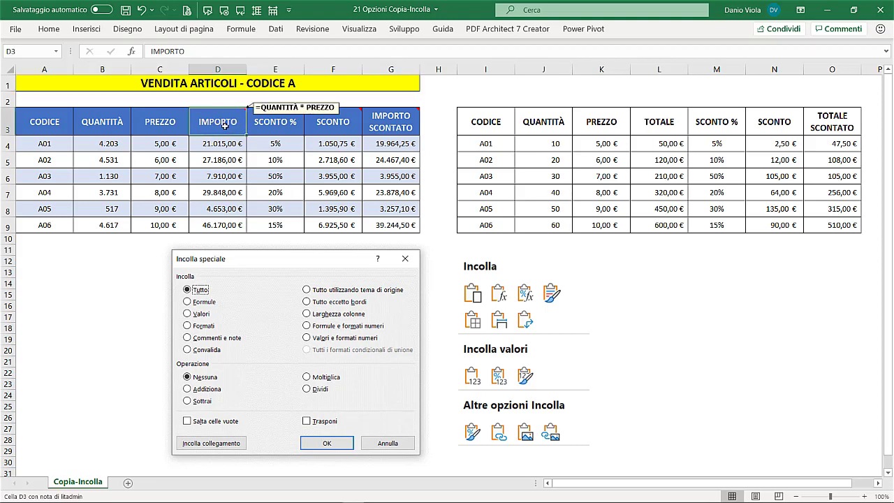
{"action": "key", "text": "ctrl+c"}
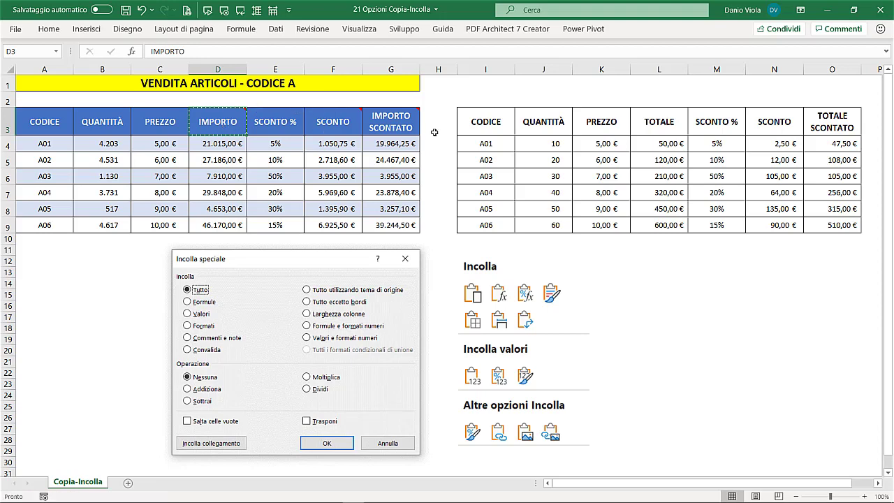
{"action": "right_click", "coordinate": [654, 122]}
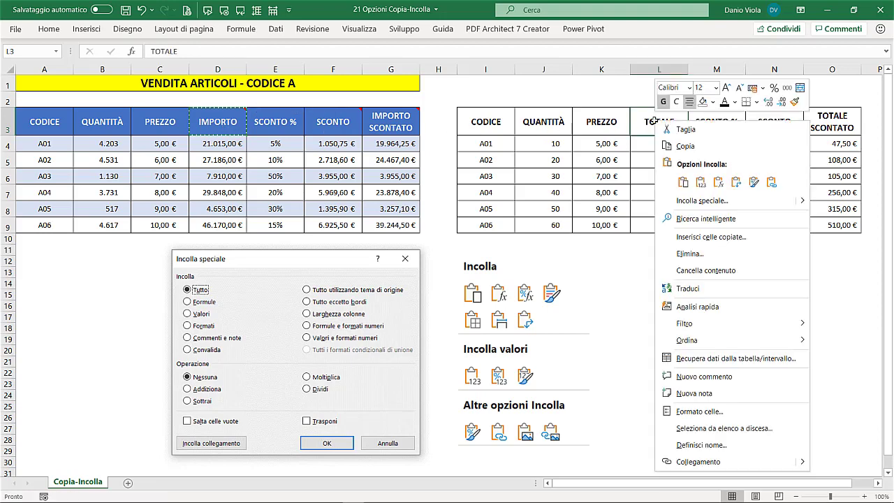
{"action": "left_click", "coordinate": [694, 200]}
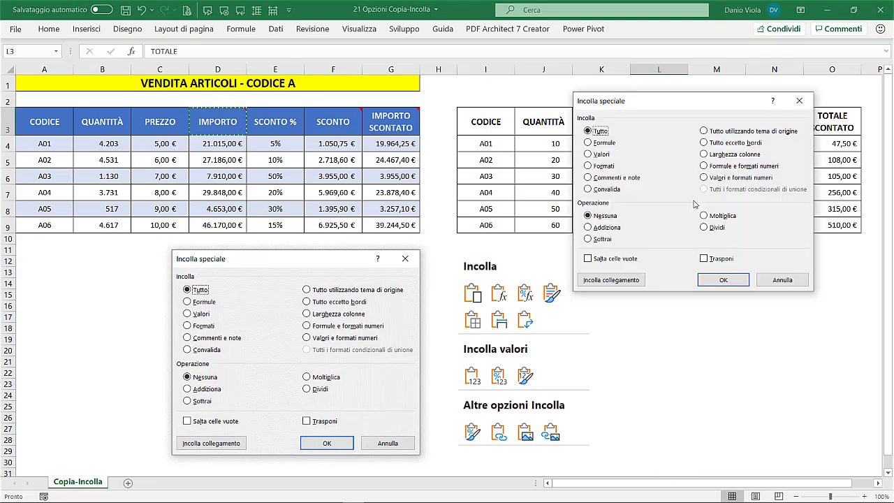
{"action": "left_click", "coordinate": [588, 179]}
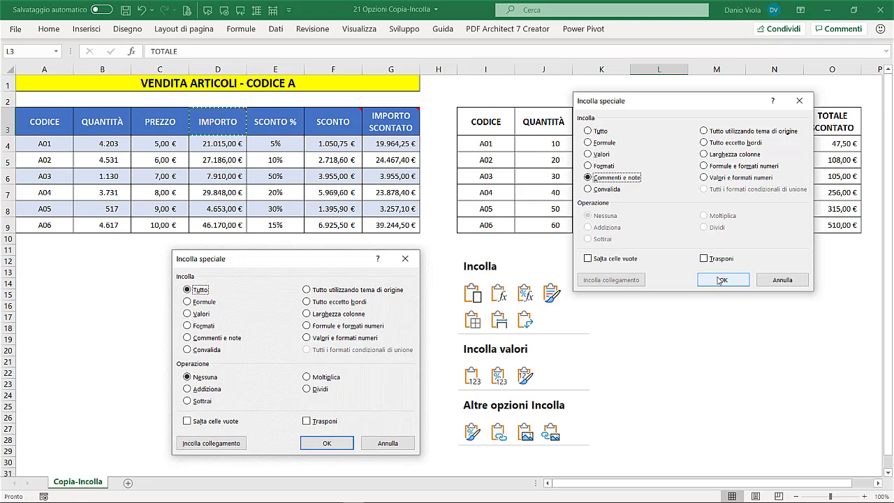
{"action": "left_click", "coordinate": [719, 279]}
{"action": "key", "text": "ctrl"}
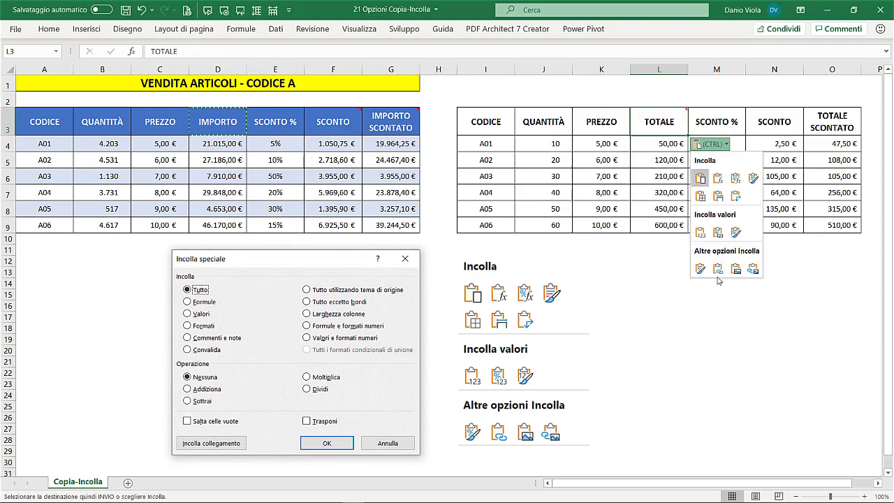
{"action": "left_click", "coordinate": [635, 150]}
{"action": "left_click", "coordinate": [617, 124]}
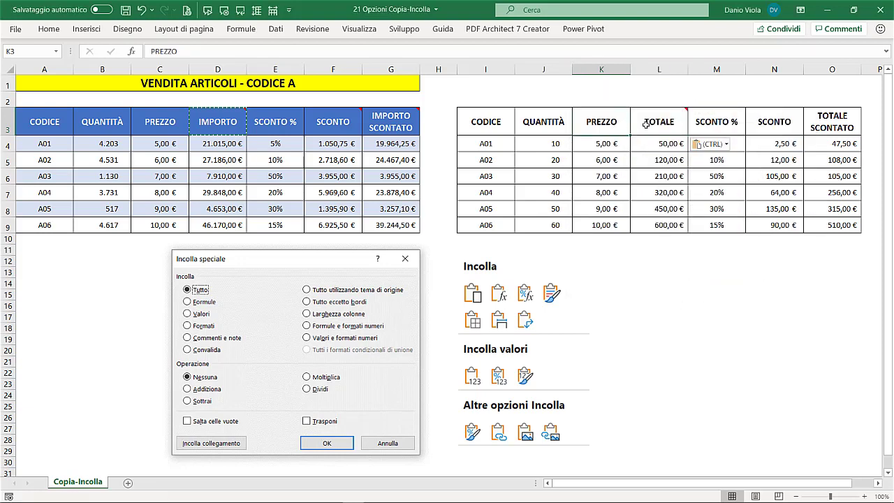
{"action": "left_click", "coordinate": [645, 124]}
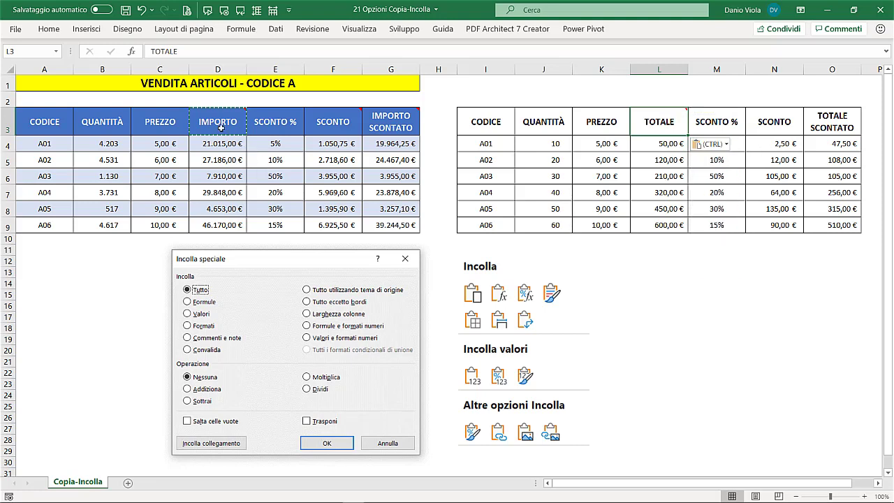
- Copy the headers D3:G3 and paste only their comments and notes onto the second table's headers starting at L3
{"action": "left_click_drag", "start_coordinate": [217, 123], "coordinate": [394, 128]}
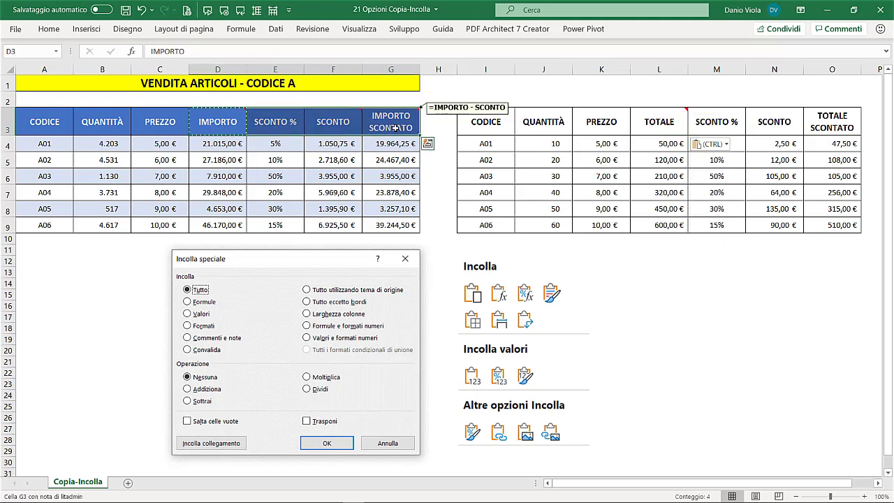
{"action": "key", "text": "ctrl+c"}
{"action": "right_click", "coordinate": [650, 122]}
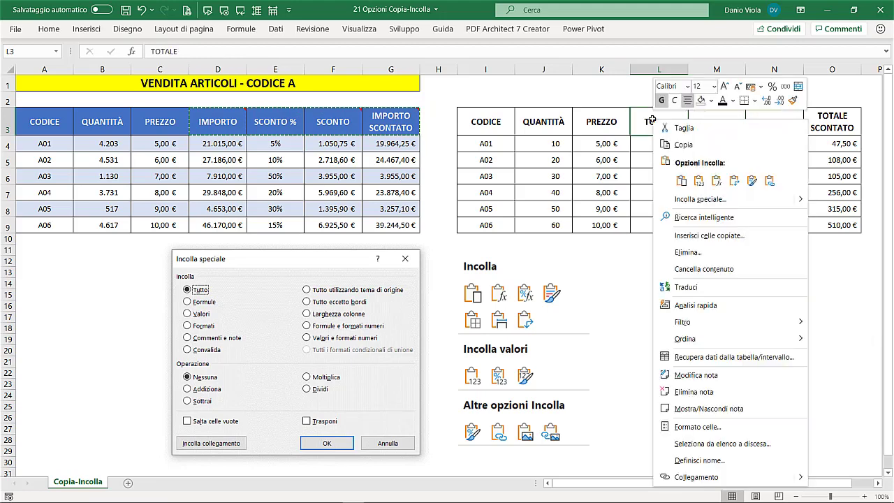
{"action": "left_click", "coordinate": [700, 199]}
{"action": "left_click", "coordinate": [597, 174]}
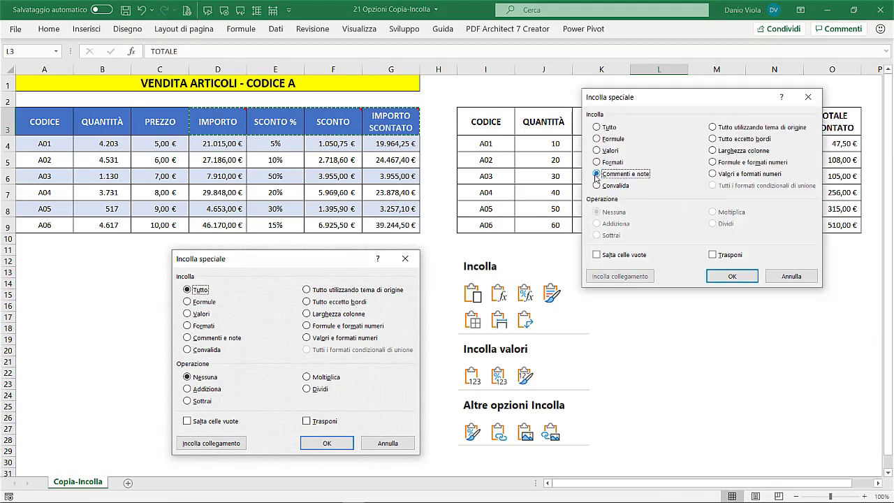
{"action": "left_click", "coordinate": [731, 275]}
{"action": "key", "text": "ctrl"}
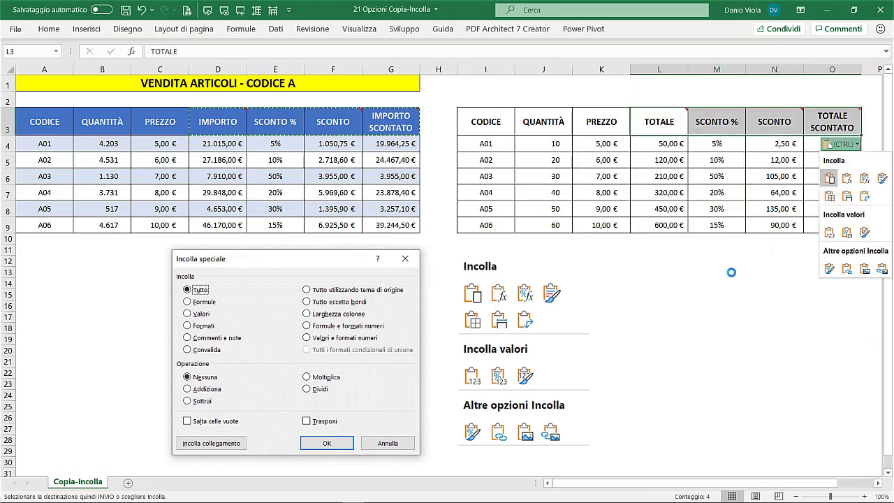
{"action": "key", "text": "Escape"}
- Examine the notes on the SCONTO, TOTALE SCONTATO and TOTALE headers of the second table
{"action": "left_click", "coordinate": [778, 123]}
{"action": "left_click", "coordinate": [829, 120]}
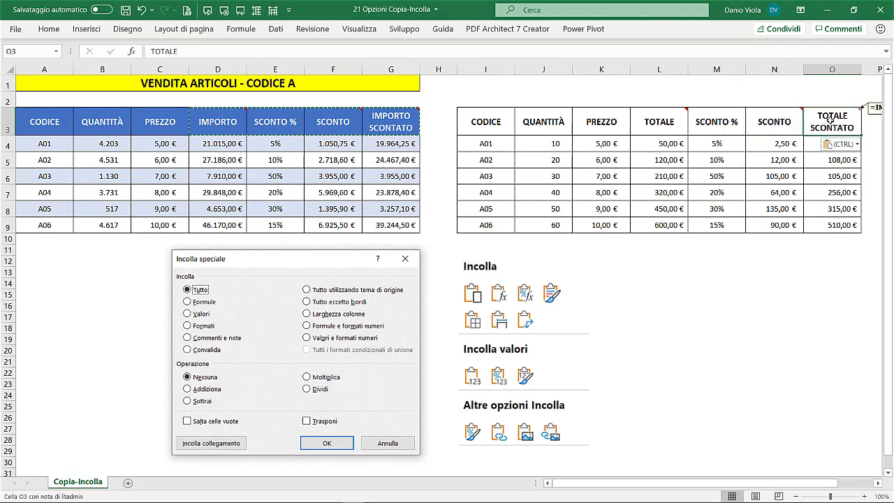
{"action": "left_click", "coordinate": [677, 117]}
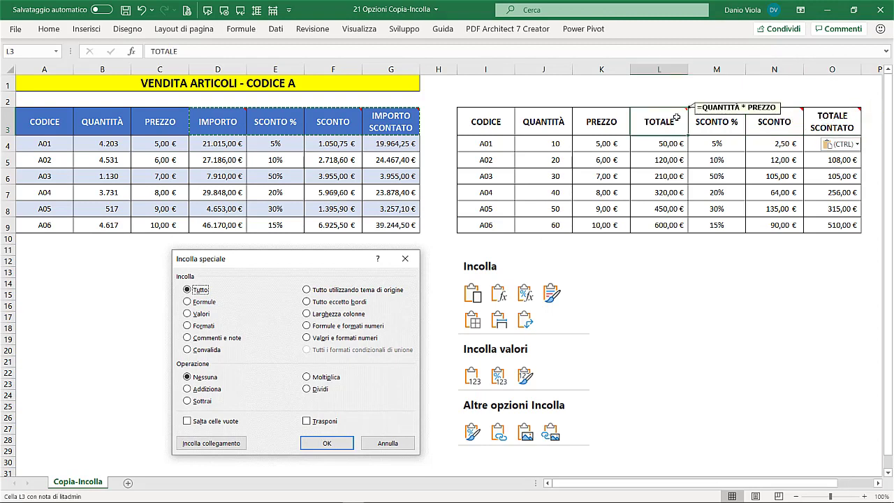
{"action": "key", "text": "ctrl"}
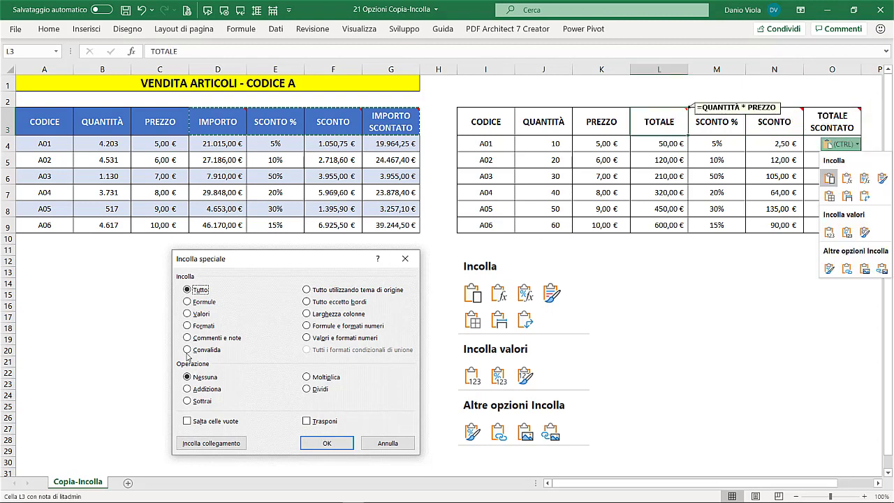
{"action": "key", "text": "Escape"}
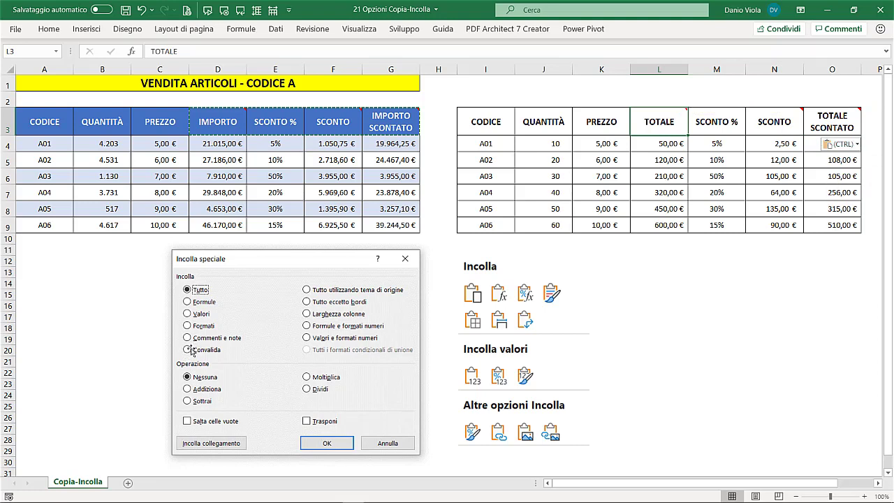
{"action": "key", "text": "ctrl"}
{"action": "key", "text": "ctrl"}
- Copy the QUANTITÀ cells B4:B9 and paste only their validation (Convalida) onto the second table's quantities starting at J4
{"action": "left_click_drag", "start_coordinate": [102, 145], "coordinate": [110, 225]}
{"action": "key", "text": "ctrl+c"}
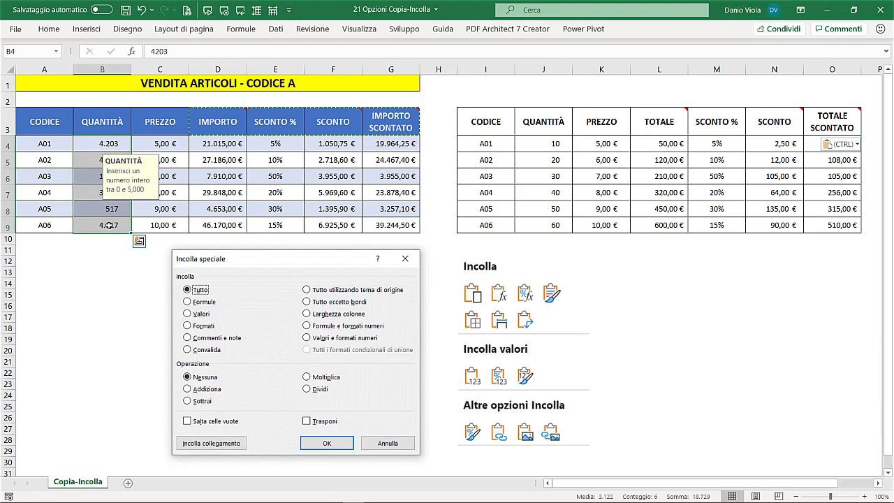
{"action": "left_click", "coordinate": [97, 177]}
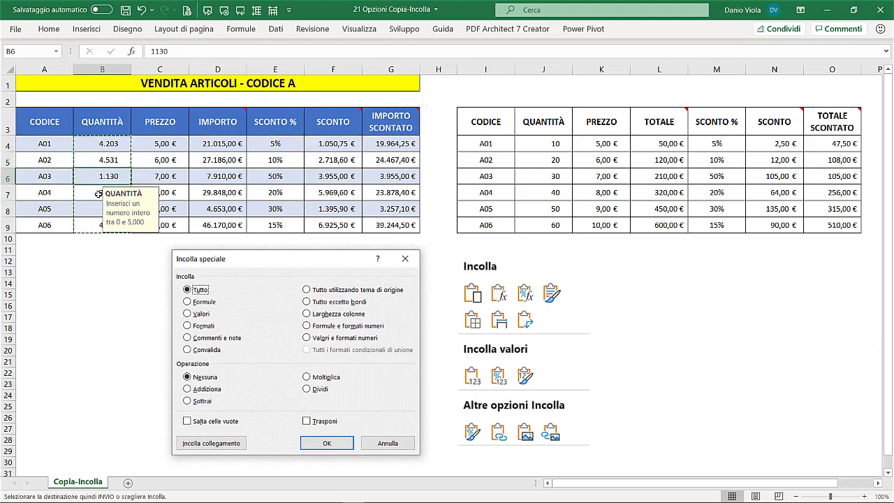
{"action": "right_click", "coordinate": [545, 143]}
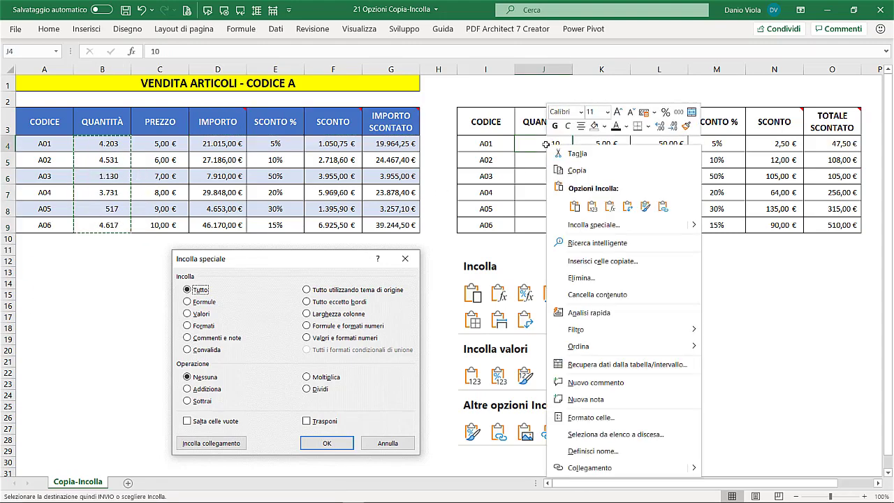
{"action": "left_click", "coordinate": [581, 225]}
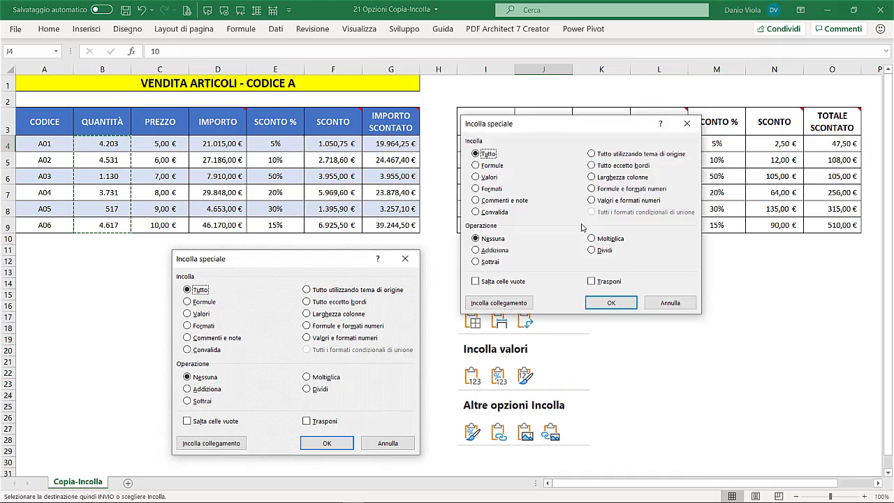
{"action": "left_click", "coordinate": [475, 212]}
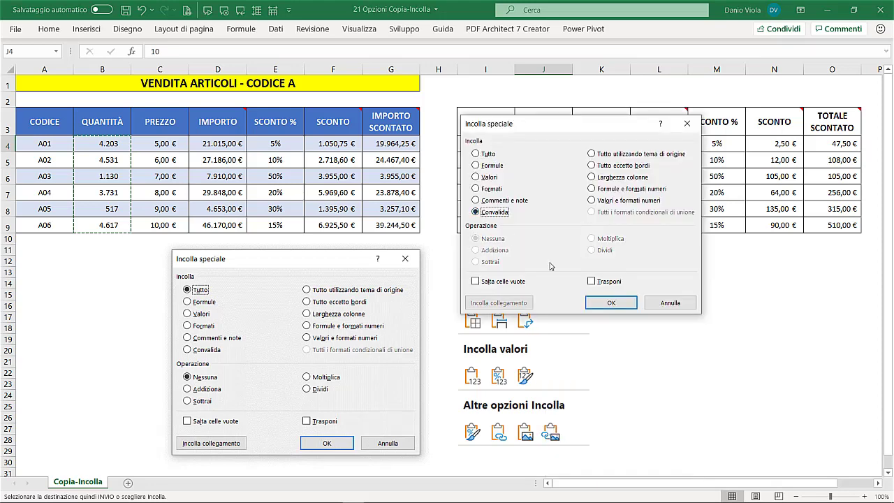
{"action": "left_click", "coordinate": [604, 303]}
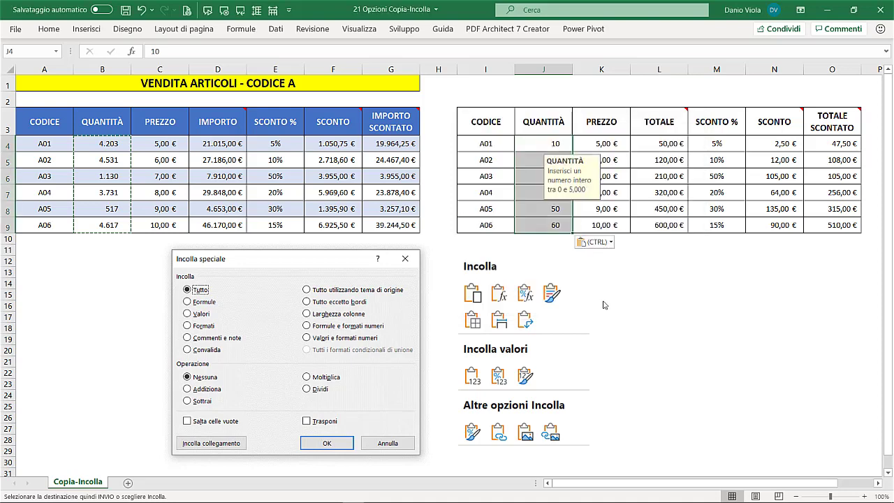
- Test the validation in the second table's QUANTITÀ column by entering "sdfsdf" in J6, and cancel the entry
{"action": "left_click", "coordinate": [538, 146]}
{"action": "left_click", "coordinate": [529, 196]}
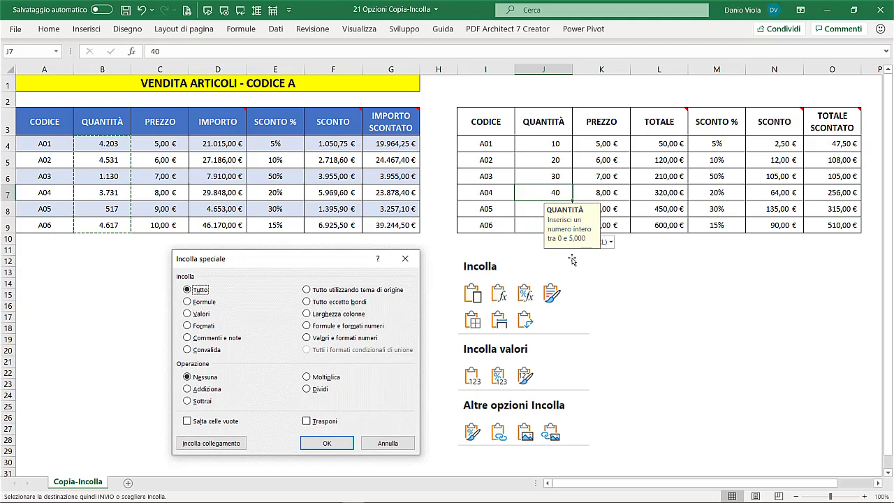
{"action": "left_click", "coordinate": [548, 175]}
{"action": "type", "text": "sdfsdf"}
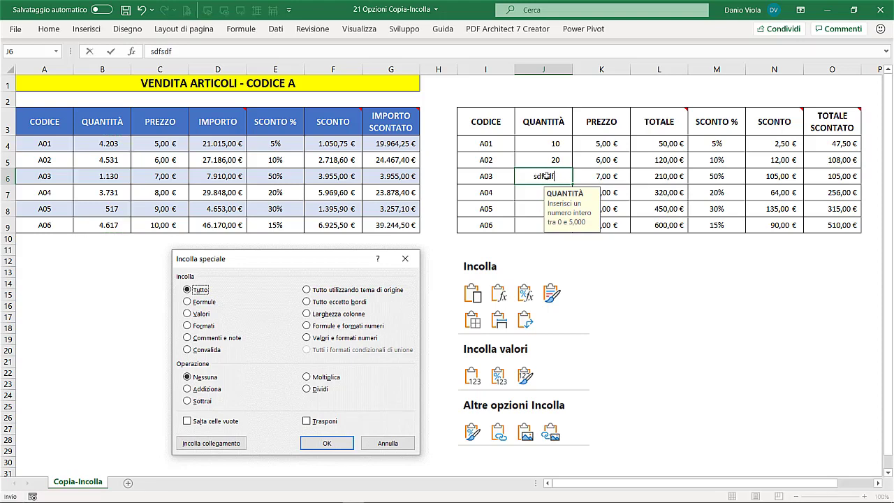
{"action": "key", "text": "Return"}
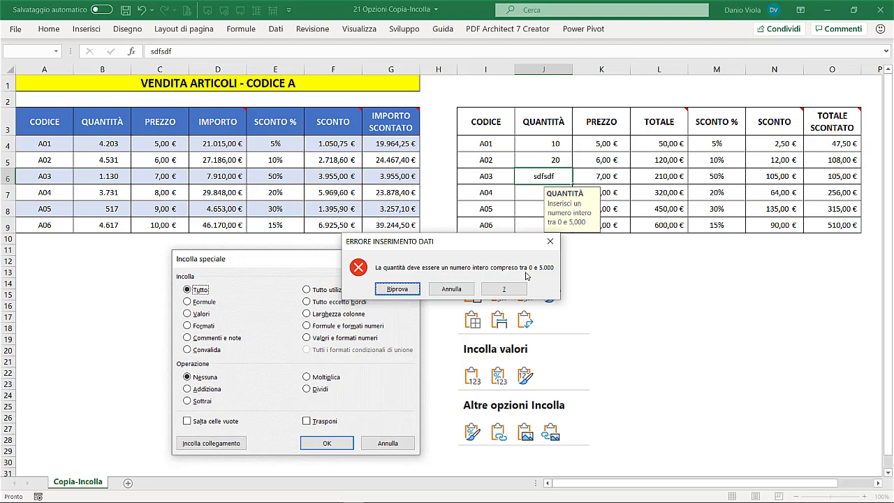
{"action": "left_click", "coordinate": [451, 288]}
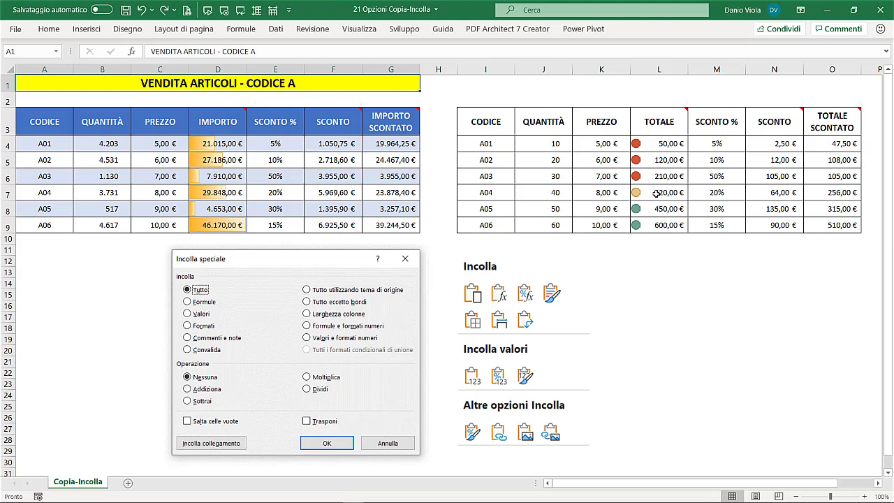
- Copy the IMPORTO cells D4:D9 and paste them with all conditional formats merged onto the second table's TOTALE column starting at L4
{"action": "left_click_drag", "start_coordinate": [227, 145], "coordinate": [227, 224]}
{"action": "key", "text": "ctrl+c"}
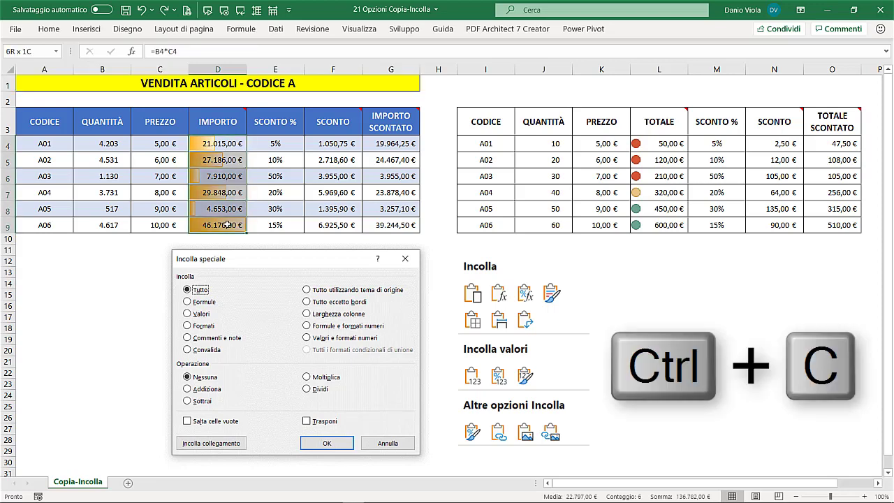
{"action": "key", "text": "ctrl+c"}
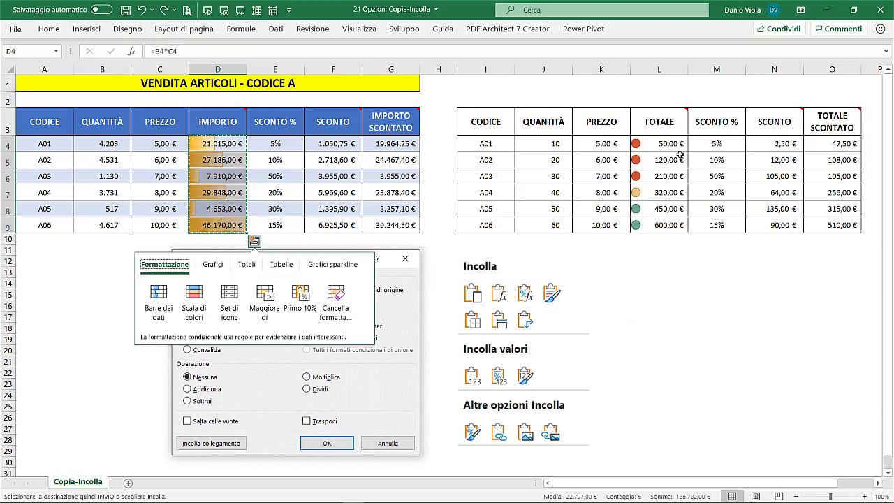
{"action": "right_click", "coordinate": [665, 145]}
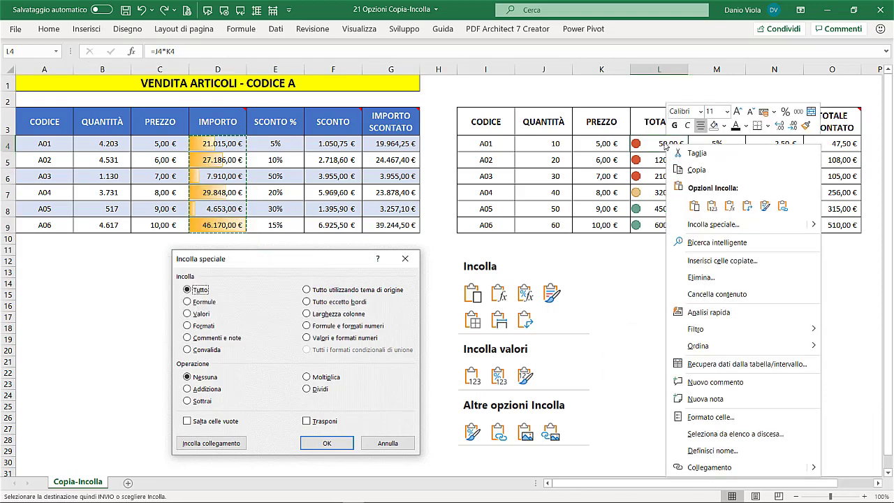
{"action": "left_click", "coordinate": [697, 225]}
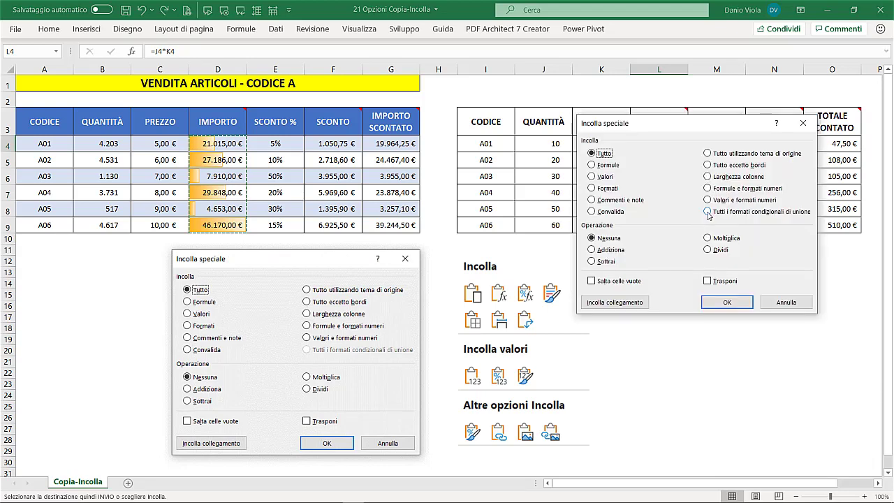
{"action": "left_click", "coordinate": [707, 212]}
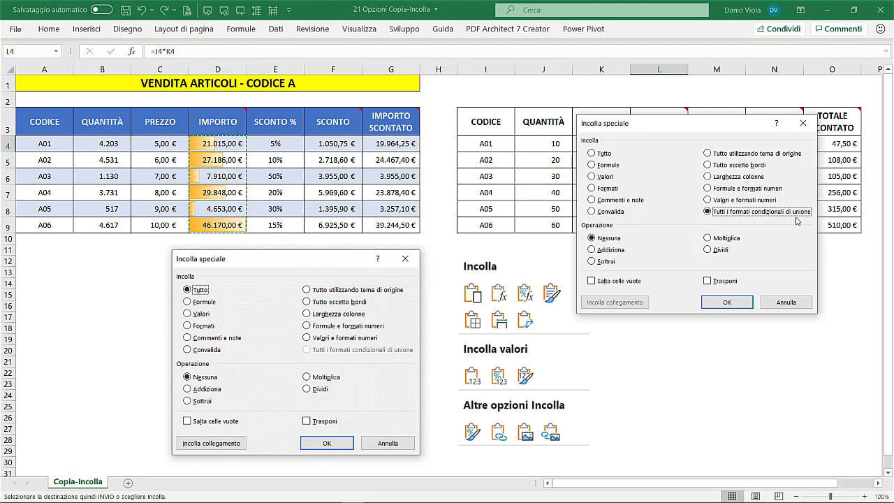
{"action": "left_click", "coordinate": [737, 302]}
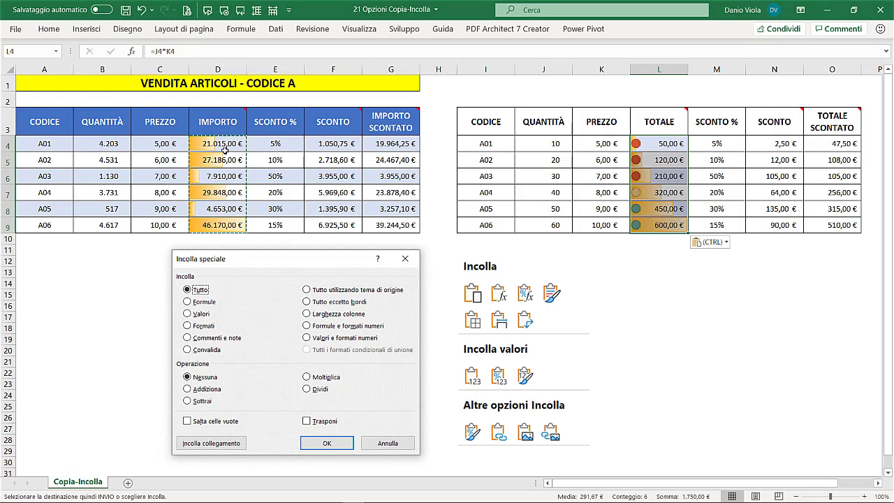
{"action": "key", "text": "ctrl"}
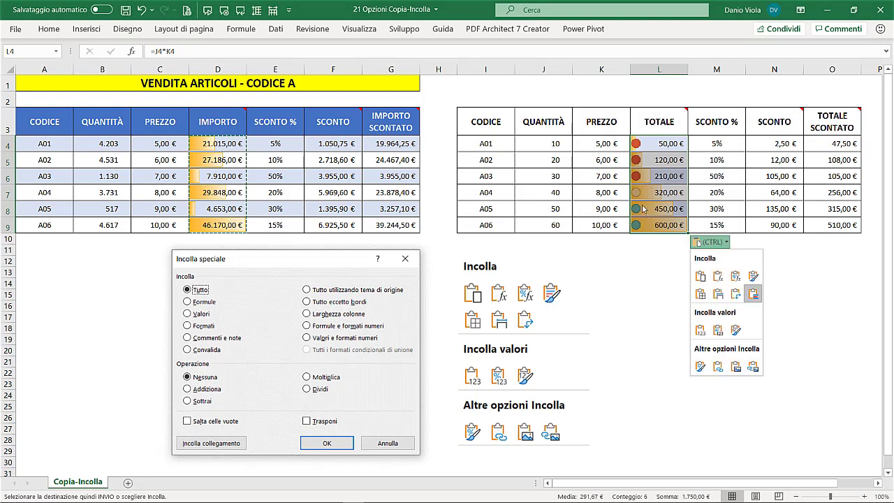
{"action": "left_click", "coordinate": [659, 176]}
{"action": "left_click", "coordinate": [659, 174]}
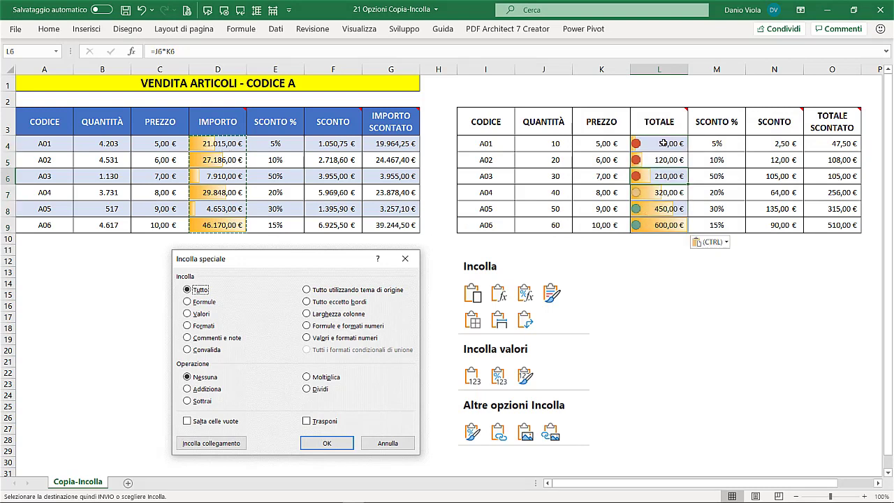
- Examine the Unisci formattazione condizionale option for the pasted TOTALE cells, and the paste options offered at L15 for the copied IMPORTO cells
{"action": "key", "text": "ctrl"}
{"action": "key", "text": "ctrl"}
{"action": "key", "text": "ctrl"}
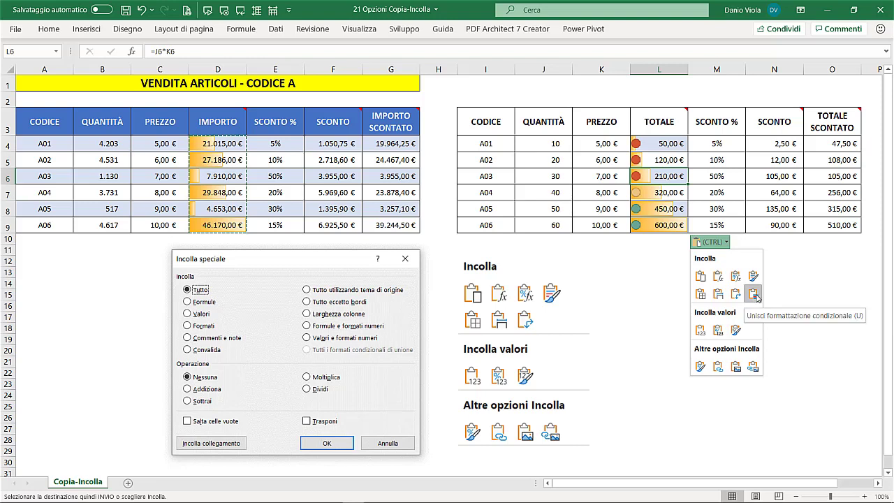
{"action": "left_click", "coordinate": [224, 157]}
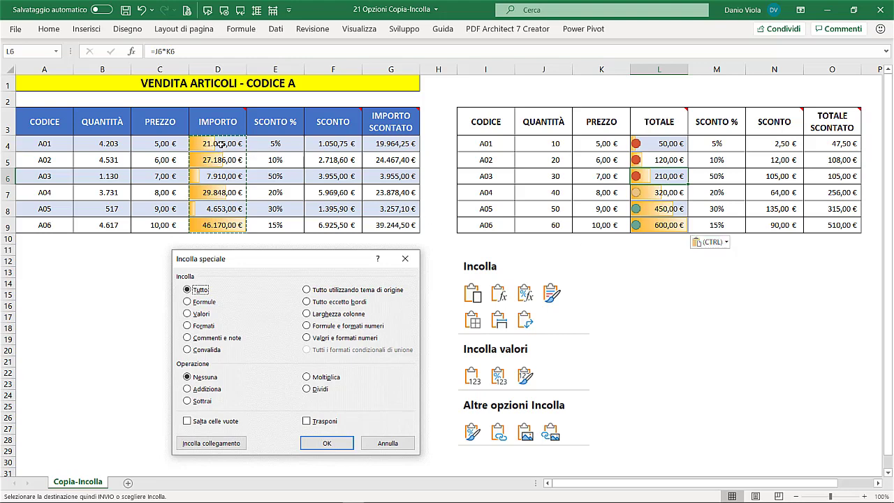
{"action": "left_click_drag", "start_coordinate": [221, 144], "coordinate": [241, 228]}
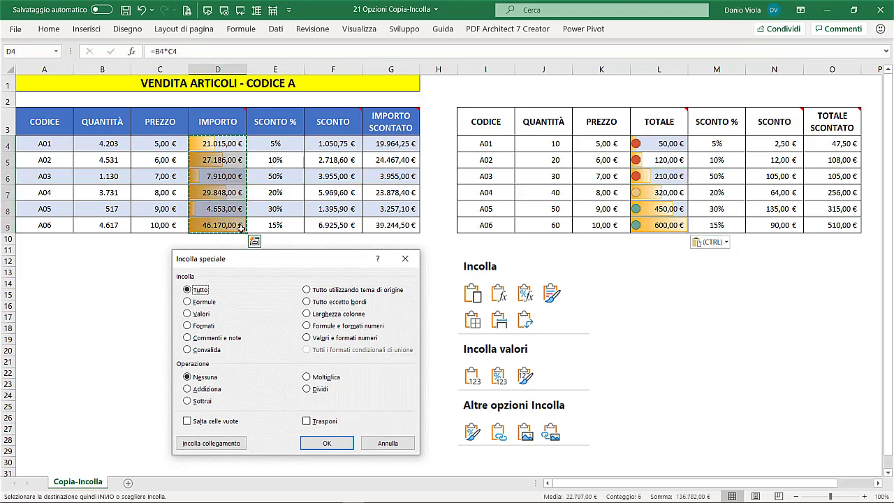
{"action": "right_click", "coordinate": [686, 296]}
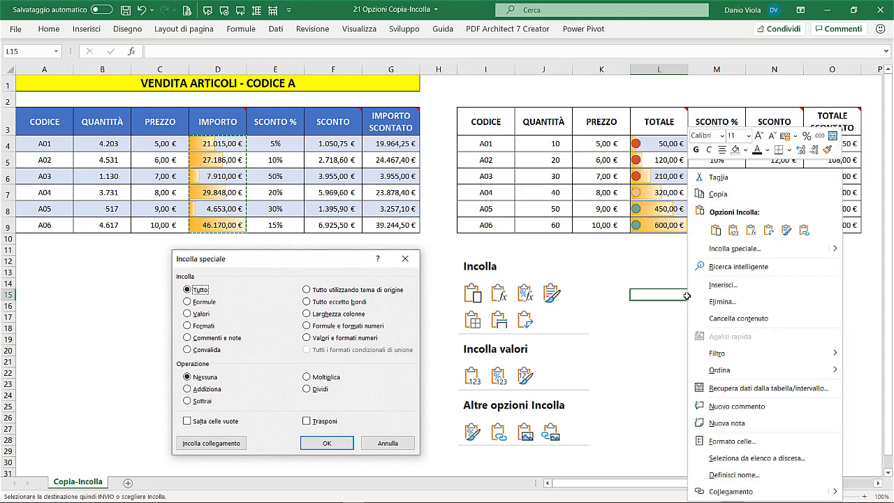
{"action": "mouse_move", "coordinate": [835, 250]}
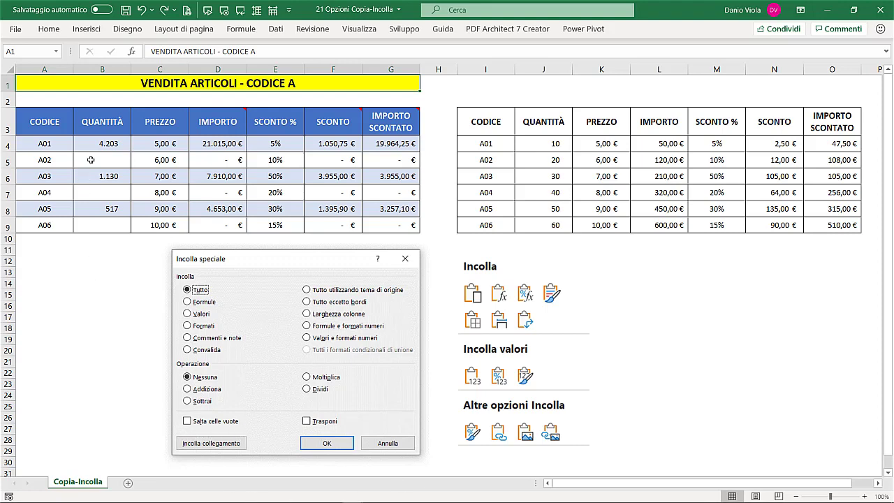
- Copy the QUANTITÀ cells B4:B9 and paste everything except blank cells (Salta celle vuote) onto the second table's quantities starting at J4
{"action": "left_click_drag", "start_coordinate": [101, 146], "coordinate": [93, 218]}
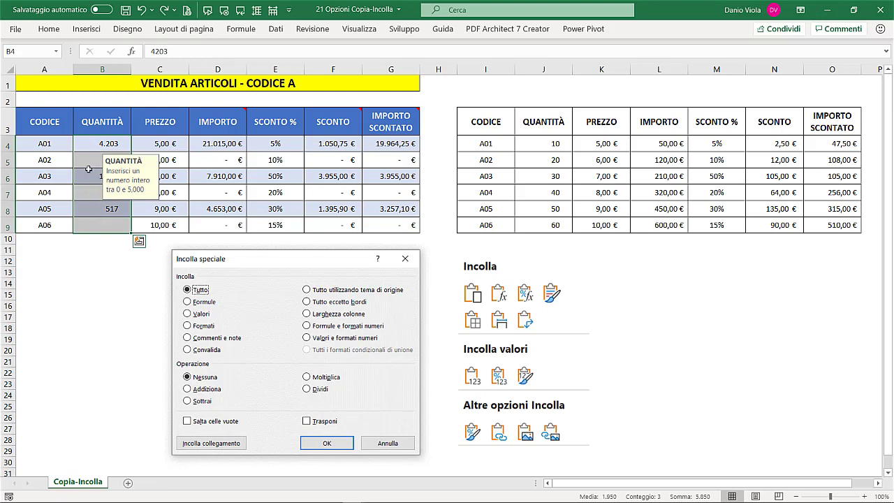
{"action": "left_click", "coordinate": [88, 161]}
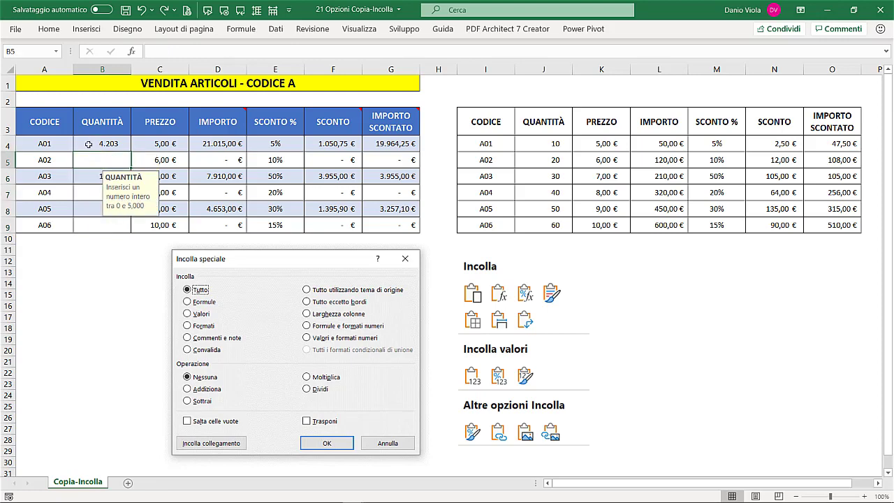
{"action": "left_click_drag", "start_coordinate": [88, 143], "coordinate": [87, 227]}
{"action": "key", "text": "ctrl+c"}
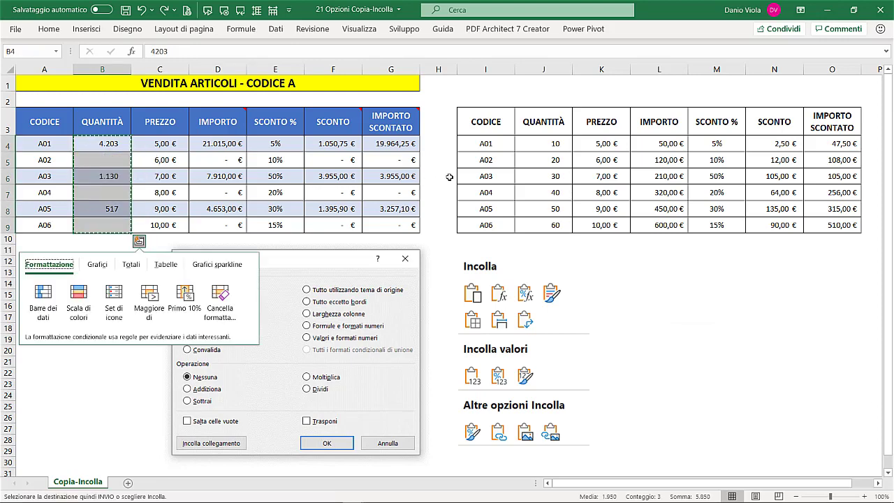
{"action": "left_click", "coordinate": [538, 146]}
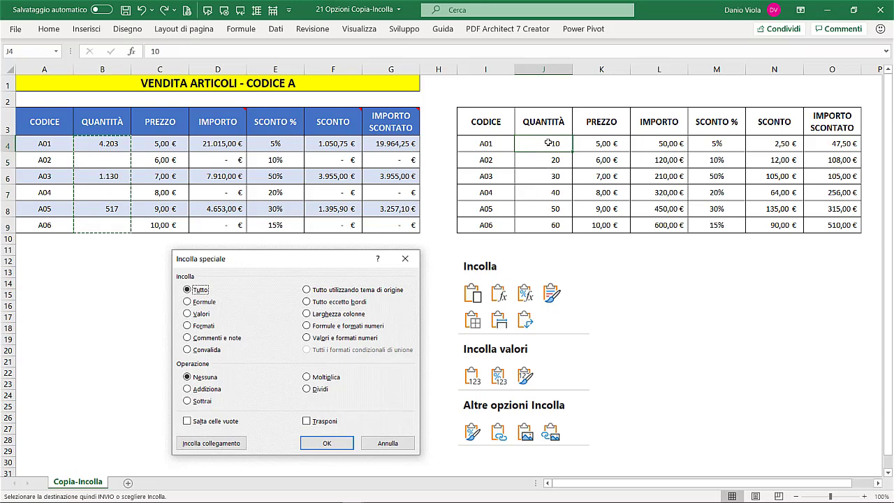
{"action": "right_click", "coordinate": [548, 142]}
{"action": "left_click", "coordinate": [584, 222]}
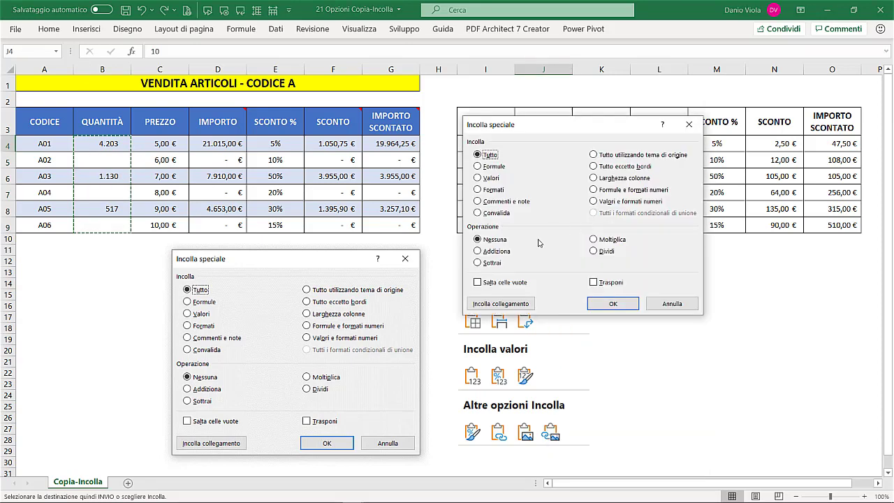
{"action": "left_click", "coordinate": [477, 282]}
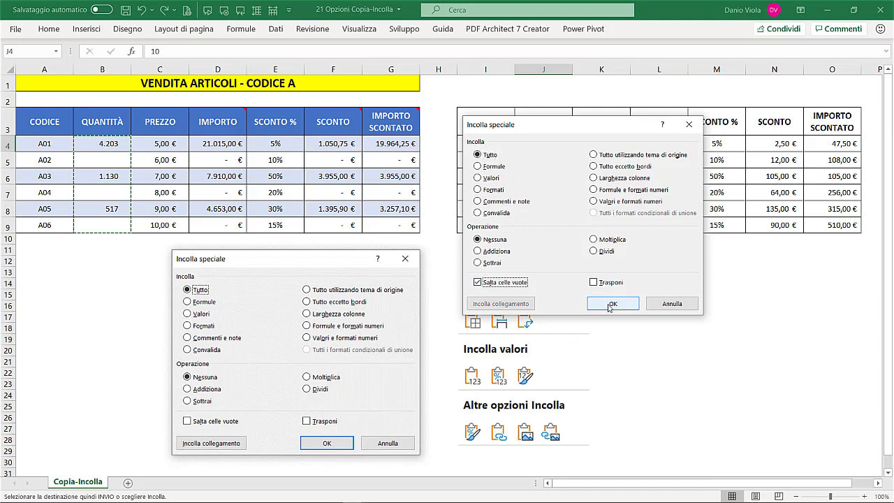
{"action": "left_click", "coordinate": [610, 304]}
{"action": "left_click", "coordinate": [485, 176]}
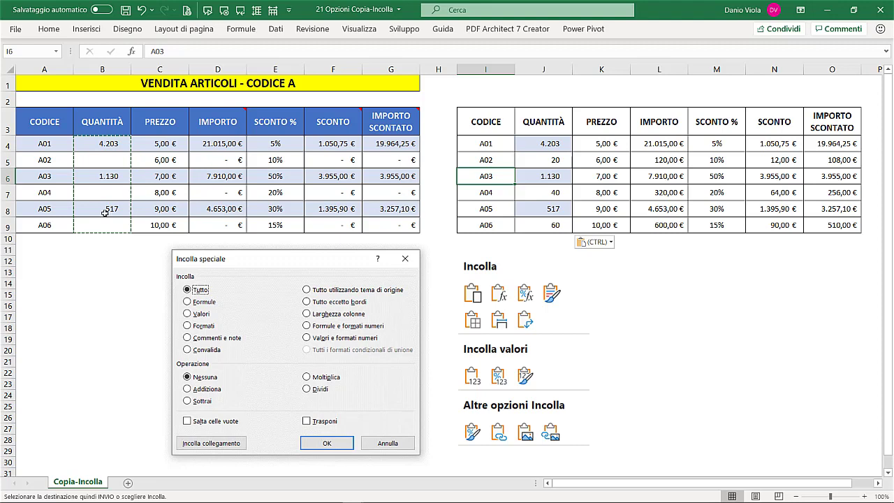
{"action": "left_click", "coordinate": [109, 160]}
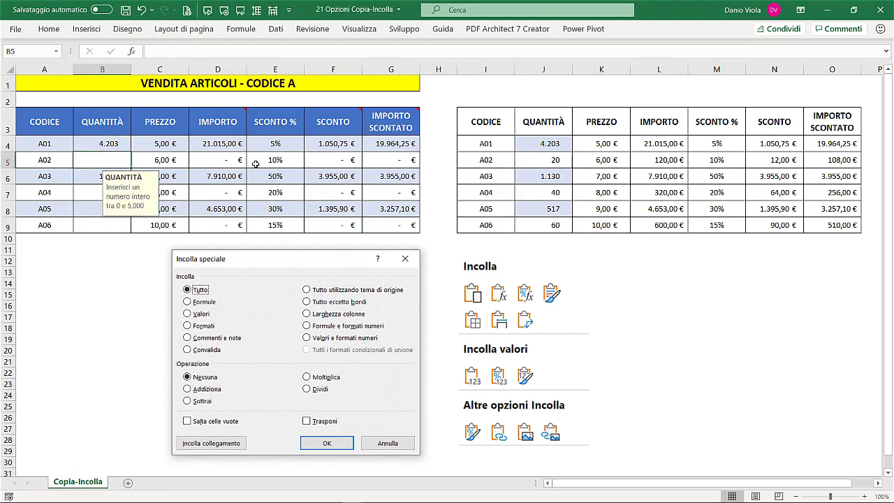
{"action": "left_click", "coordinate": [529, 158]}
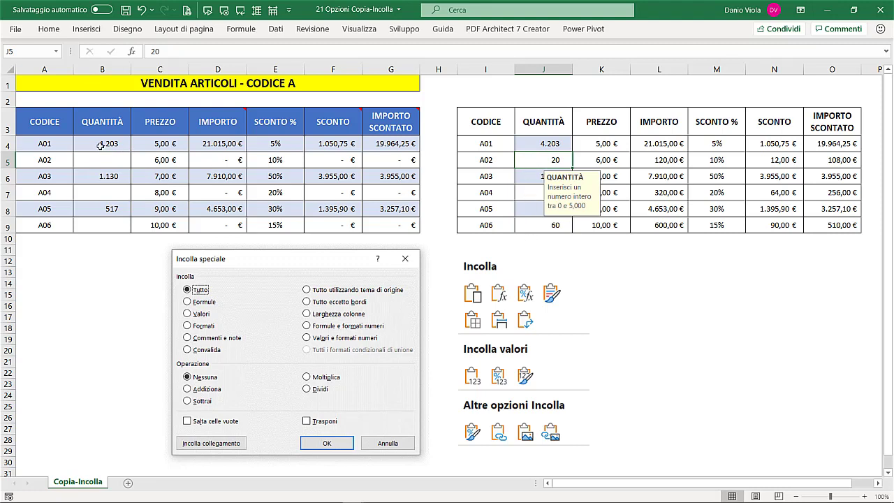
- Copy the QUANTITÀ cells B4:B9 and paste them normally, blanks included, onto the second table's quantities starting at J4
{"action": "left_click_drag", "start_coordinate": [99, 145], "coordinate": [102, 227]}
{"action": "key", "text": "ctrl+c"}
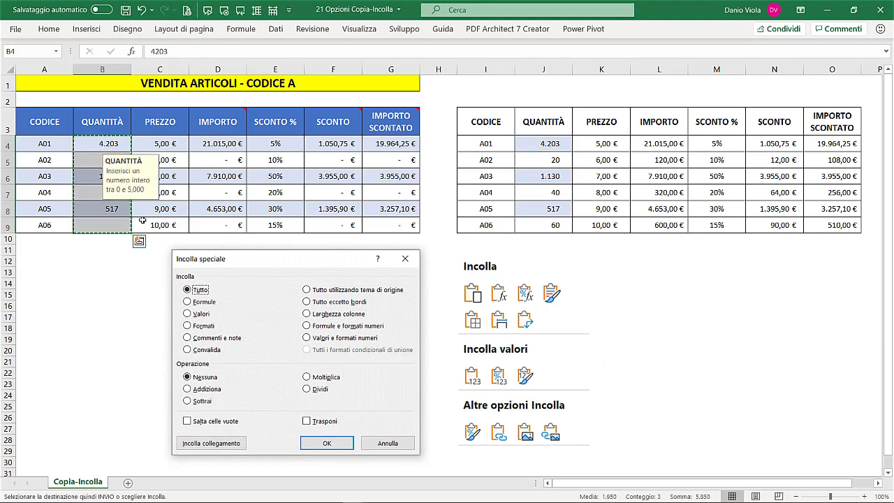
{"action": "left_click", "coordinate": [532, 144]}
{"action": "right_click", "coordinate": [535, 145]}
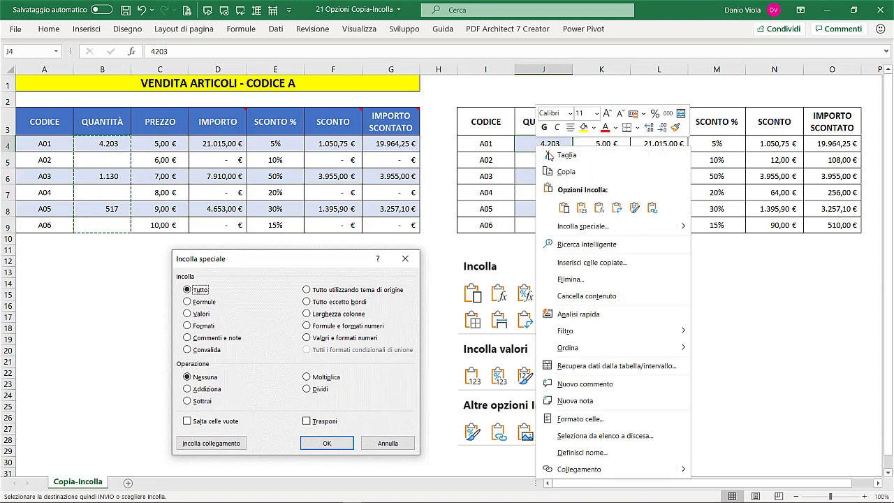
{"action": "left_click", "coordinate": [563, 207]}
{"action": "left_click", "coordinate": [487, 162]}
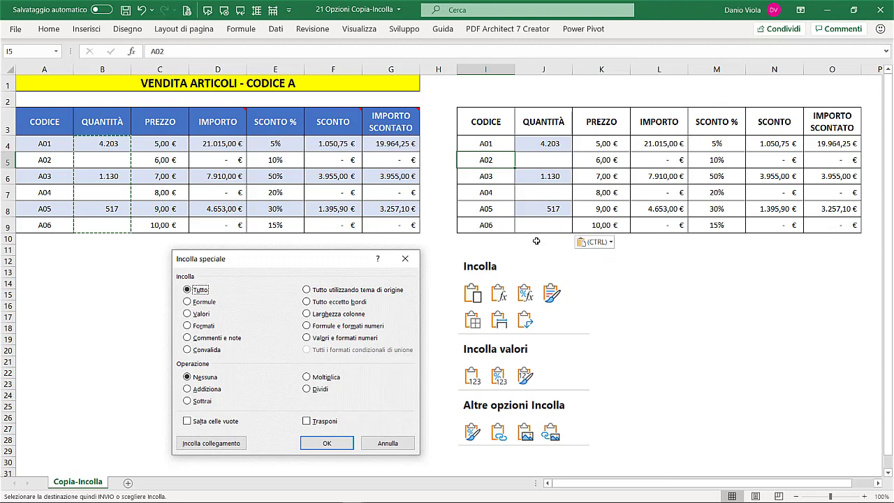
- Compare the filled and empty cells of the source QUANTITÀ column B4:B9 with the pasted quantities in the second table
{"action": "left_click", "coordinate": [105, 147]}
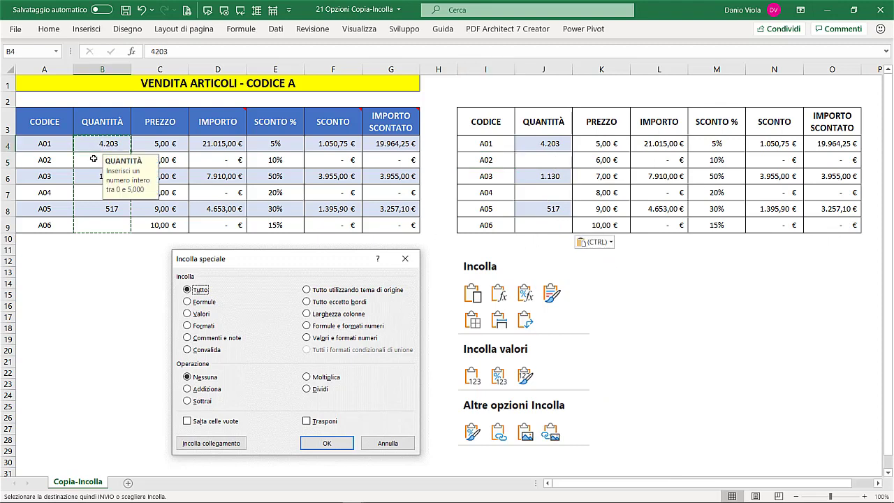
{"action": "left_click", "coordinate": [93, 174]}
{"action": "left_click", "coordinate": [95, 209]}
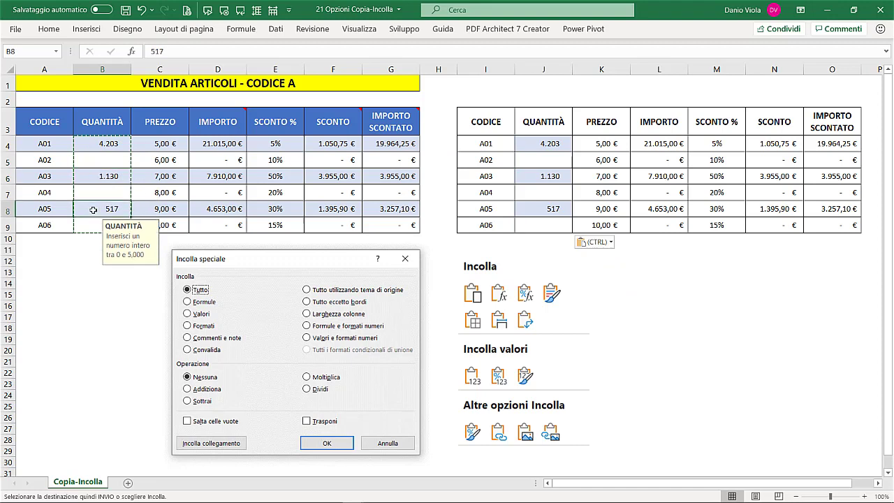
{"action": "left_click", "coordinate": [112, 160]}
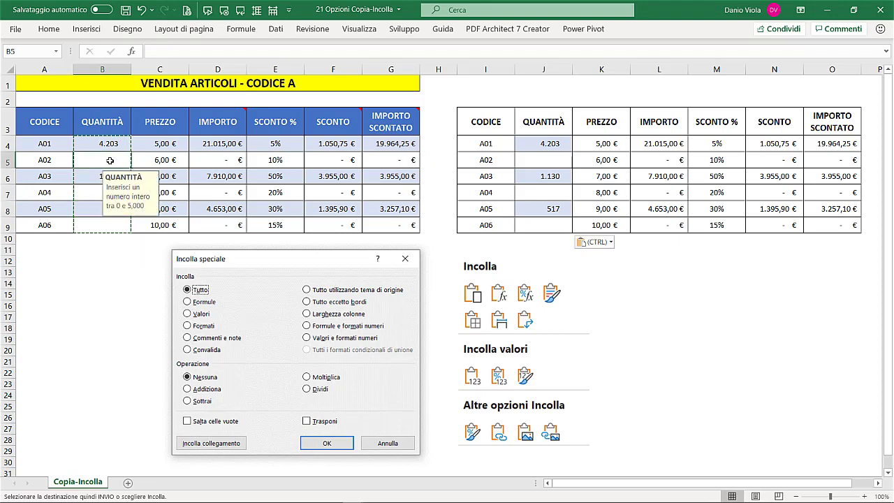
{"action": "left_click", "coordinate": [86, 192]}
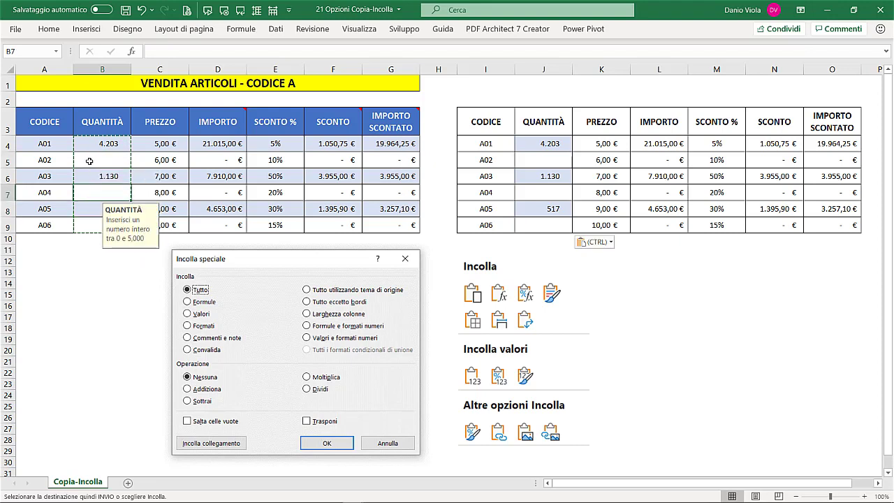
{"action": "left_click", "coordinate": [89, 160]}
{"action": "left_click", "coordinate": [89, 190]}
{"action": "left_click_drag", "start_coordinate": [104, 144], "coordinate": [103, 225]}
{"action": "key", "text": "ctrl"}
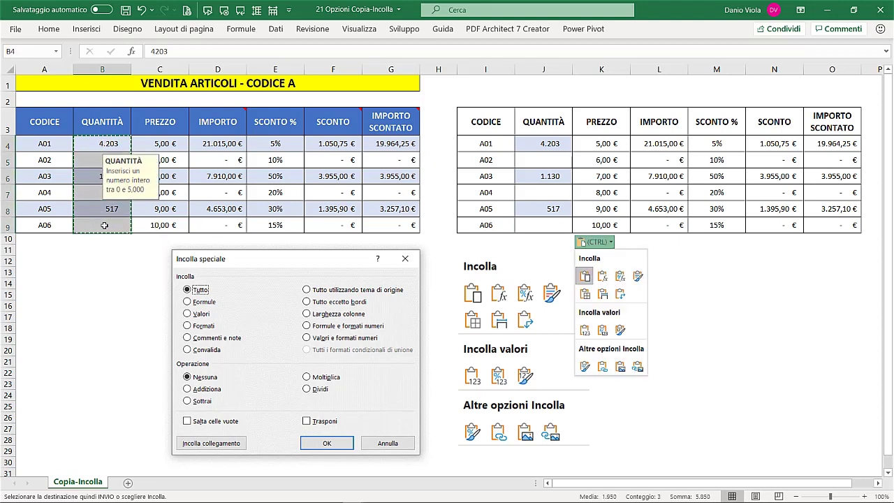
{"action": "key", "text": "Escape"}
{"action": "left_click", "coordinate": [91, 144]}
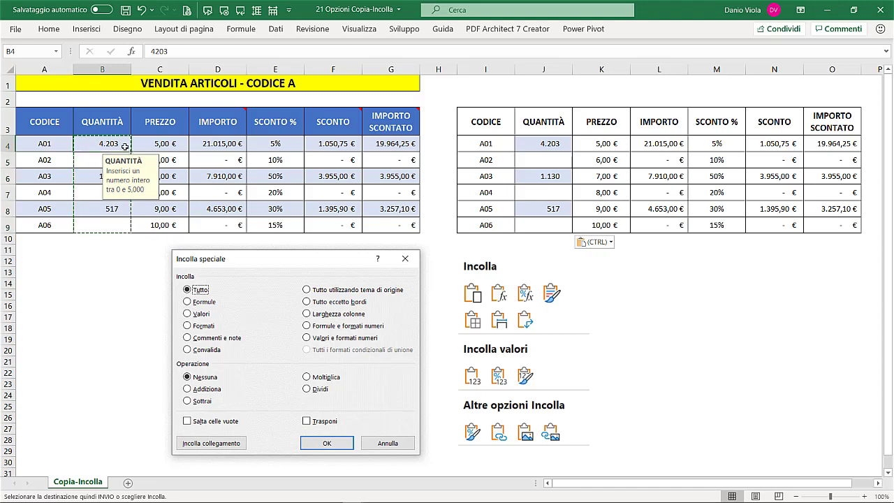
{"action": "left_click", "coordinate": [540, 159]}
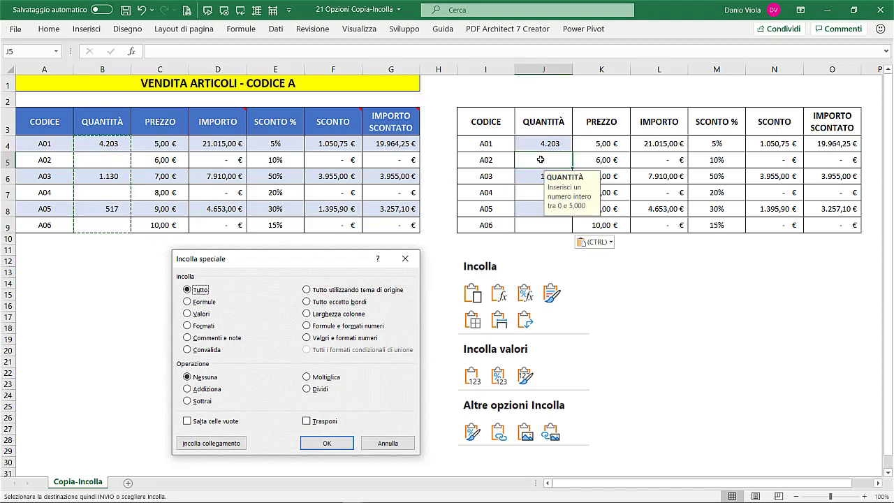
{"action": "key", "text": "ctrl"}
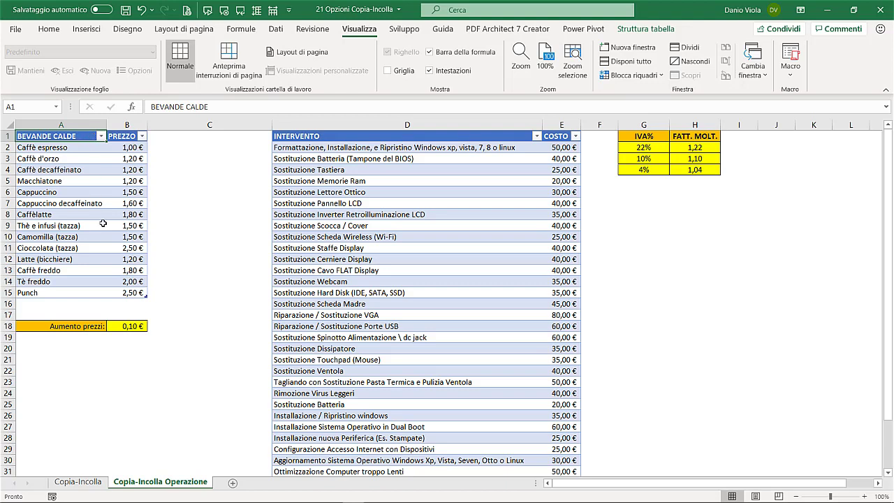
- Add the 0,10 € increase from B18 to the PREZZO cells B2:B15 using Incolla speciale with the Addiziona operation
{"action": "left_click", "coordinate": [108, 326]}
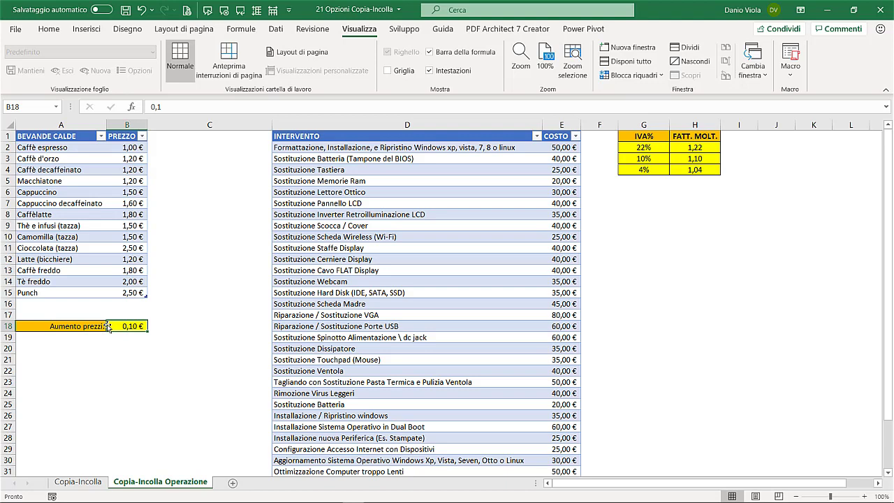
{"action": "key", "text": "ctrl+c"}
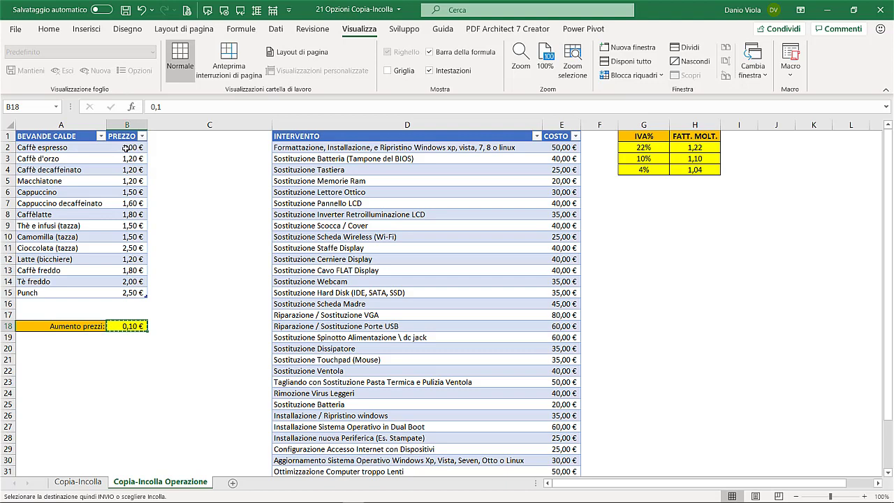
{"action": "left_click_drag", "start_coordinate": [125, 148], "coordinate": [118, 292]}
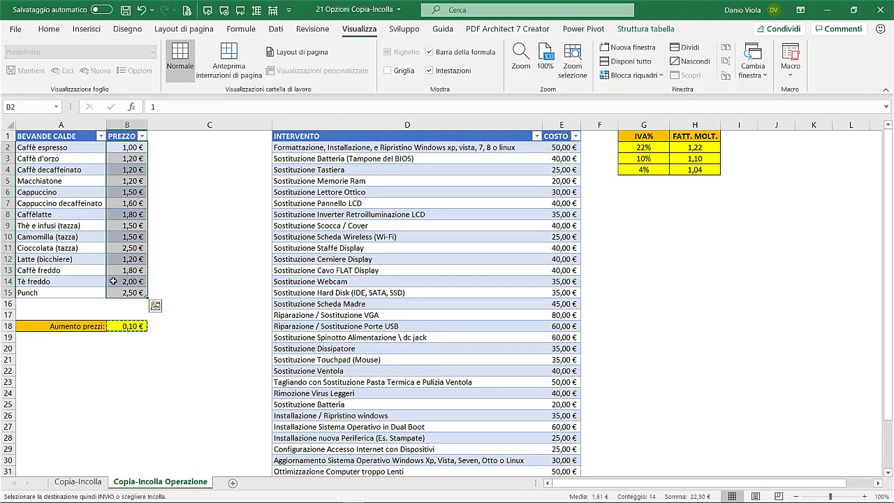
{"action": "right_click", "coordinate": [137, 202]}
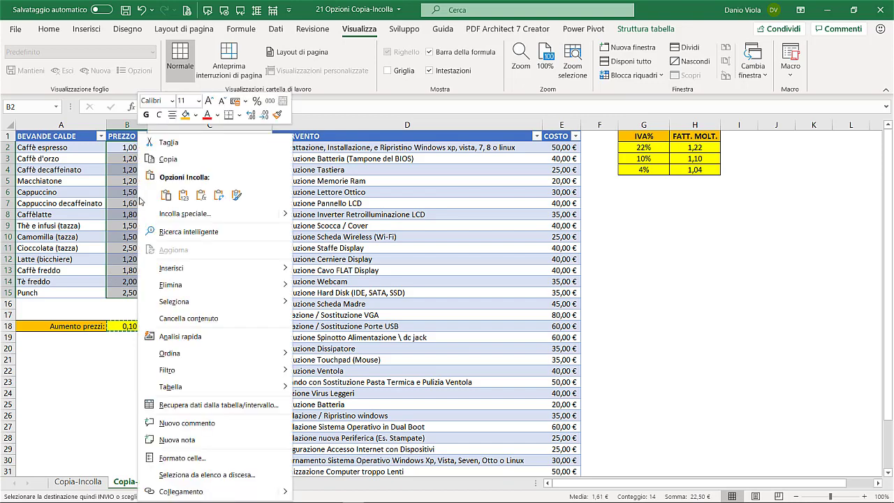
{"action": "left_click", "coordinate": [172, 213]}
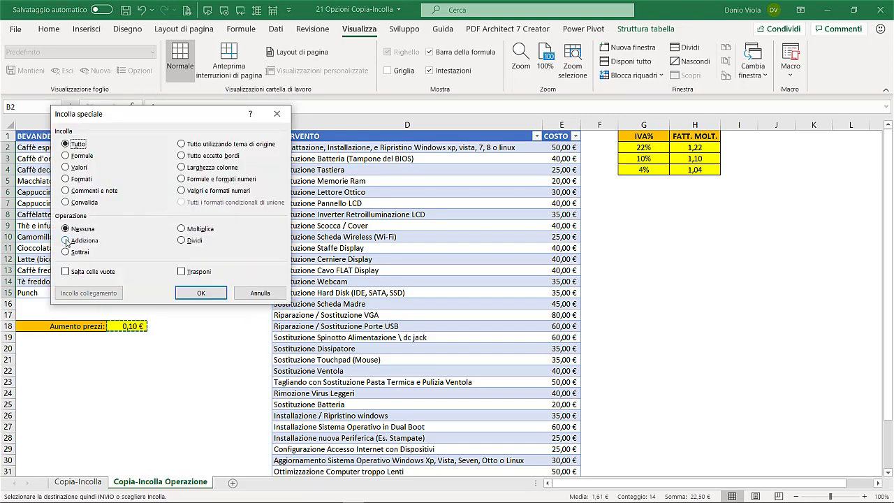
{"action": "left_click", "coordinate": [67, 241]}
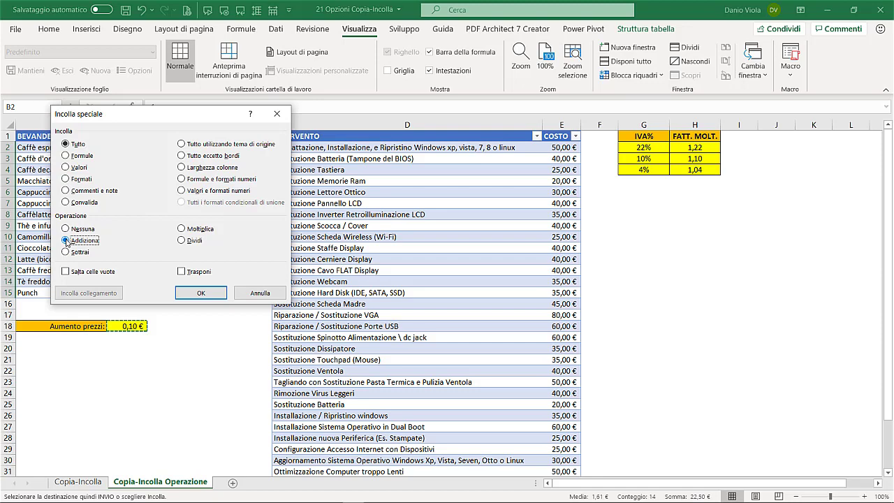
{"action": "left_click", "coordinate": [200, 293]}
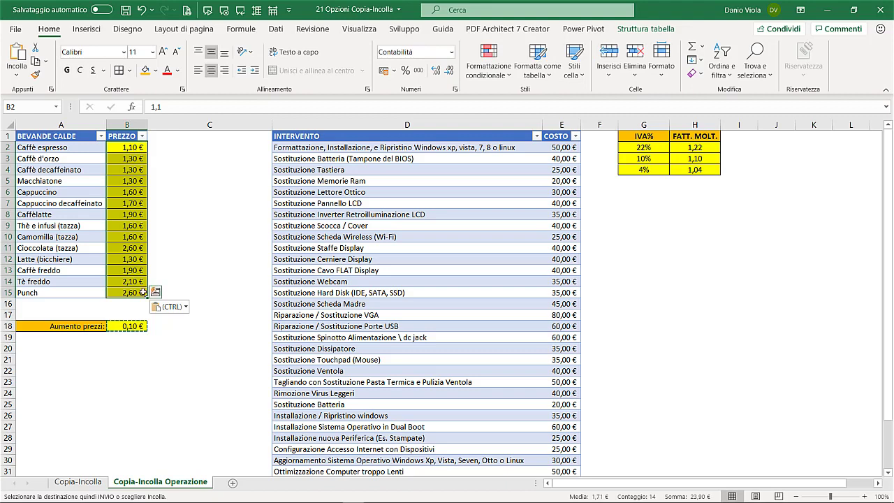
{"action": "key", "text": "Escape"}
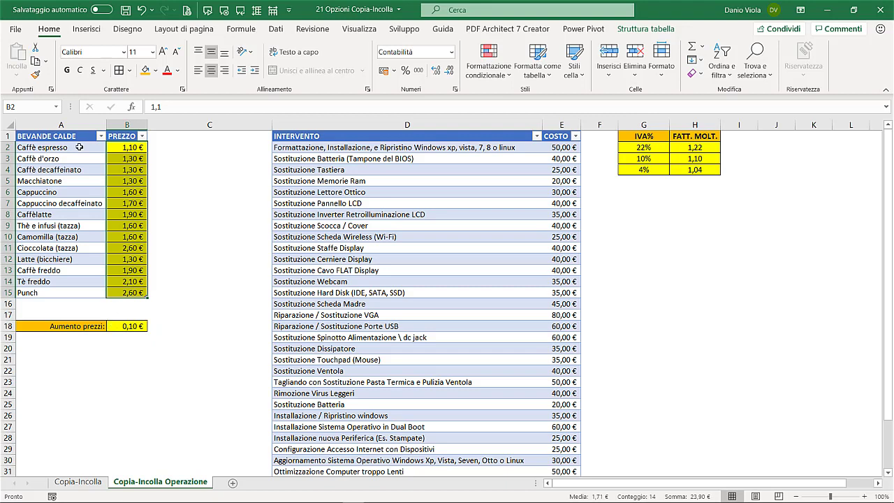
- Copy the formatting of the drink names A2:A15 onto the prices B2:B15 and apply the Contabilità euro number format to them
{"action": "left_click_drag", "start_coordinate": [79, 146], "coordinate": [74, 292]}
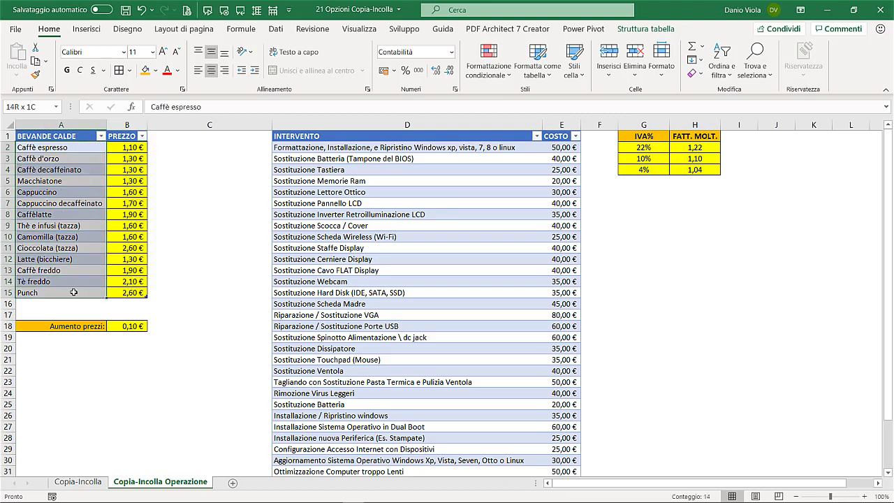
{"action": "left_click", "coordinate": [35, 74]}
{"action": "left_click", "coordinate": [129, 148]}
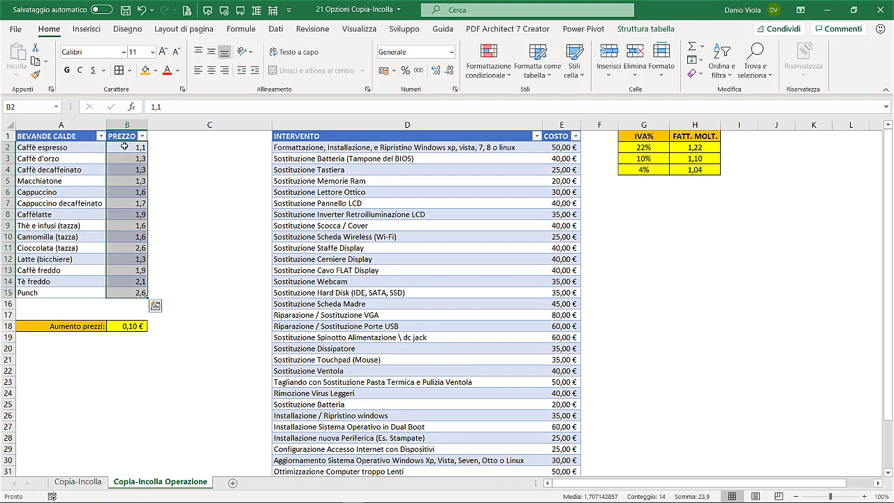
{"action": "left_click", "coordinate": [383, 71]}
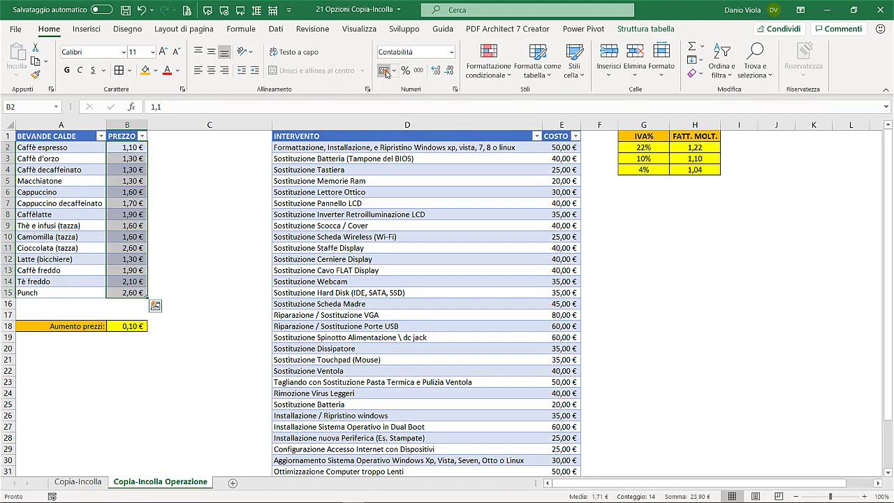
{"action": "key", "text": "ctrl+q"}
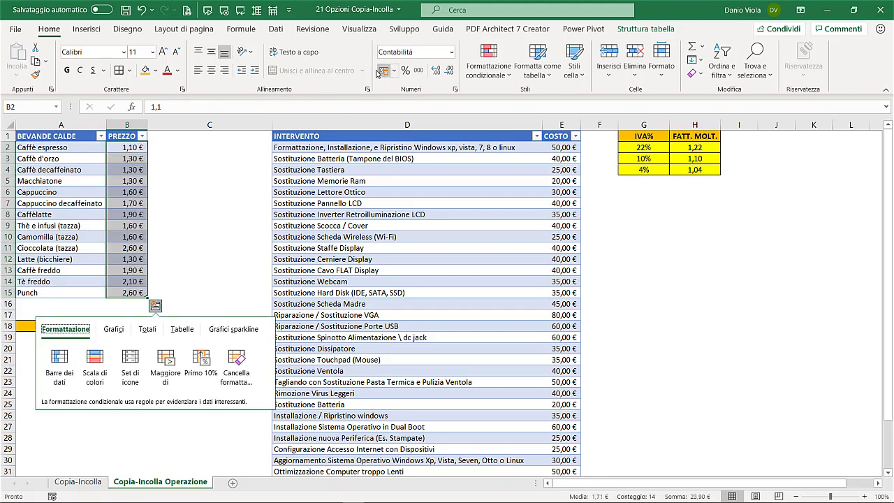
{"action": "left_click", "coordinate": [88, 192]}
- Subtract the 0,10 € in B18 from the PREZZO cells B2:B15 using Incolla speciale with the Sottrai operation
{"action": "left_click", "coordinate": [120, 327]}
{"action": "key", "text": "ctrl+c"}
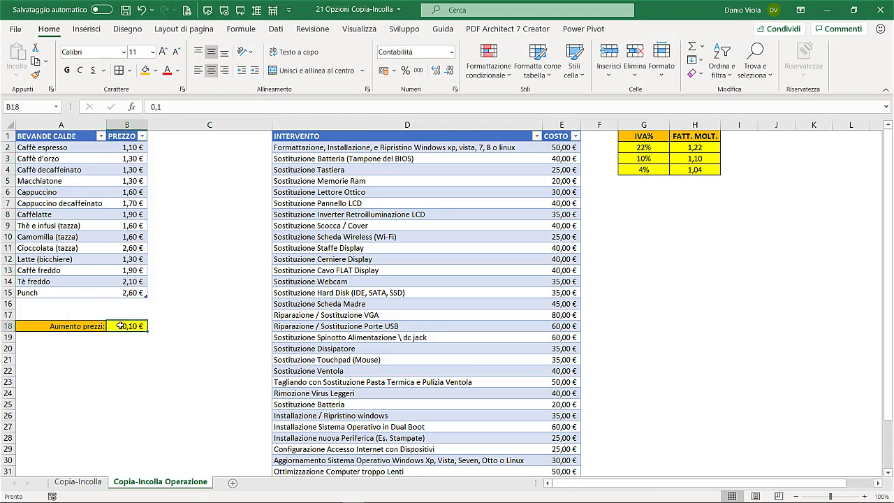
{"action": "left_click_drag", "start_coordinate": [121, 148], "coordinate": [123, 288]}
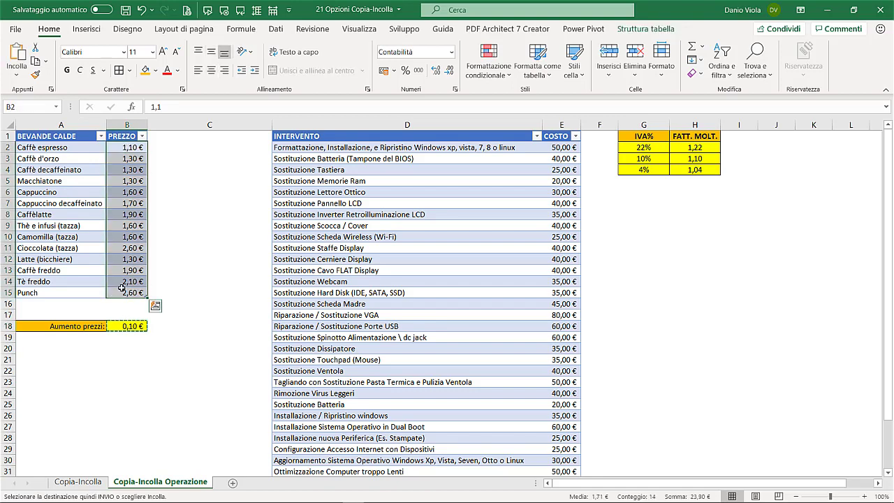
{"action": "right_click", "coordinate": [123, 288]}
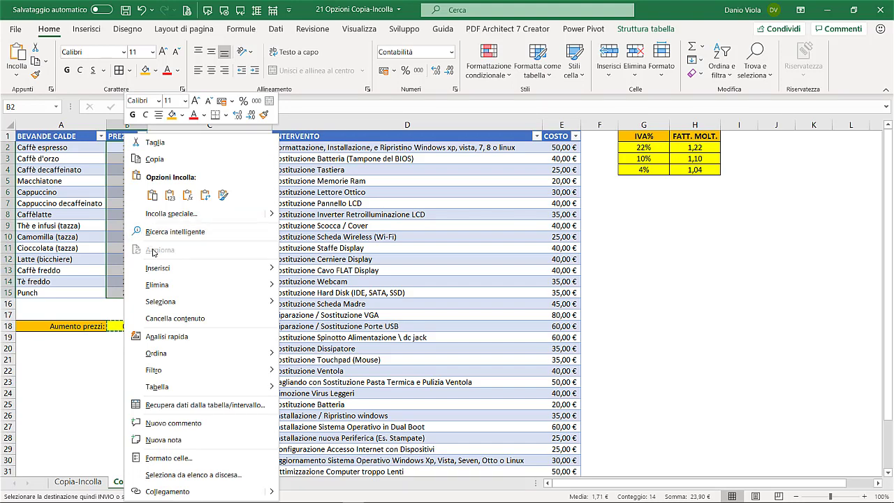
{"action": "left_click", "coordinate": [155, 219]}
{"action": "left_click", "coordinate": [63, 253]}
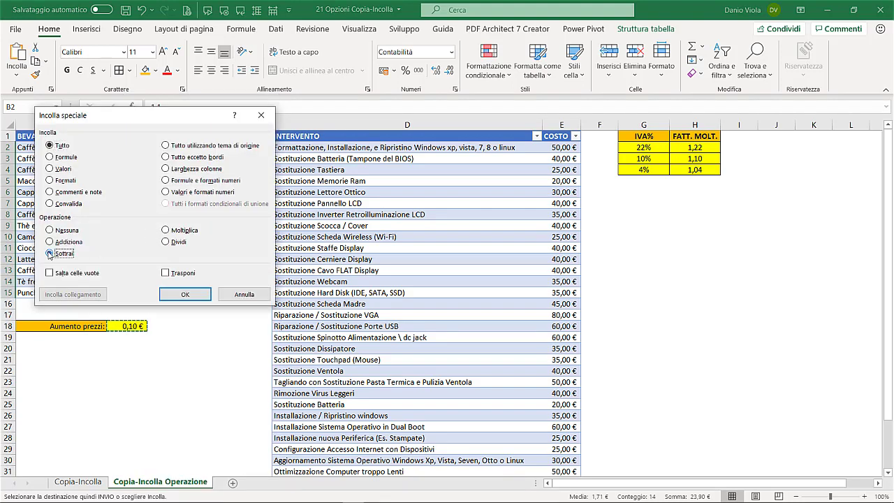
{"action": "left_click", "coordinate": [178, 294]}
{"action": "left_click", "coordinate": [178, 237]}
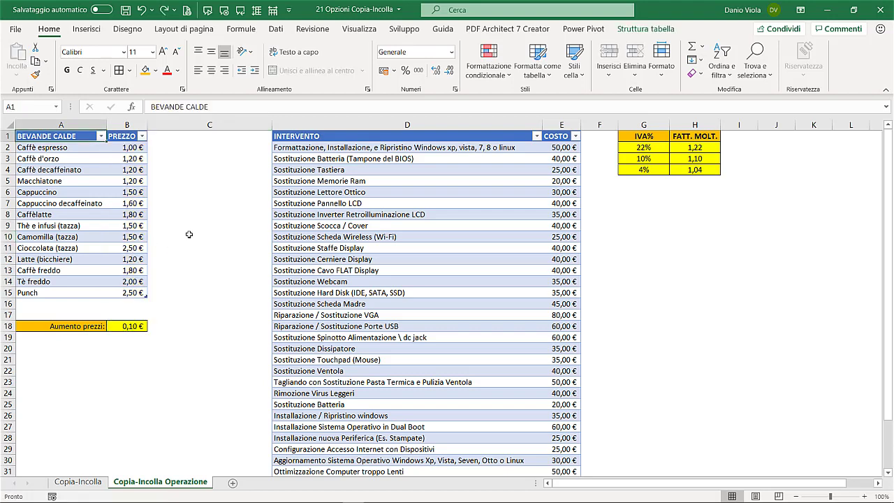
- Examine the COSTO values of the INTERVENTO table and the FATT. MOLT. factor belonging to each IVA% rate
{"action": "left_click", "coordinate": [338, 136]}
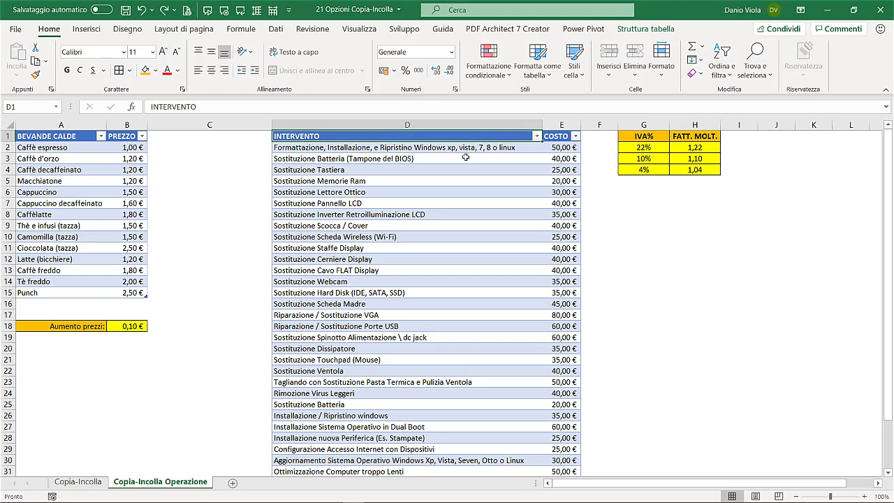
{"action": "left_click", "coordinate": [560, 147]}
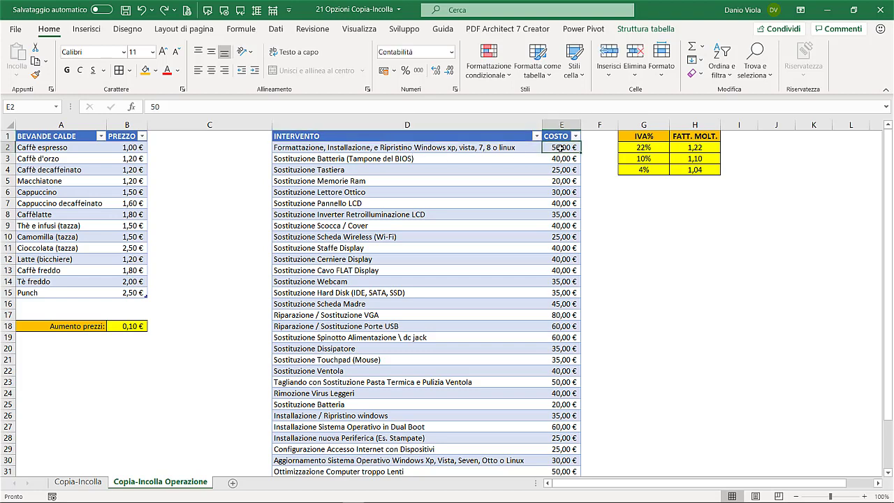
{"action": "left_click_drag", "start_coordinate": [559, 147], "coordinate": [562, 202]}
{"action": "left_click", "coordinate": [683, 147]}
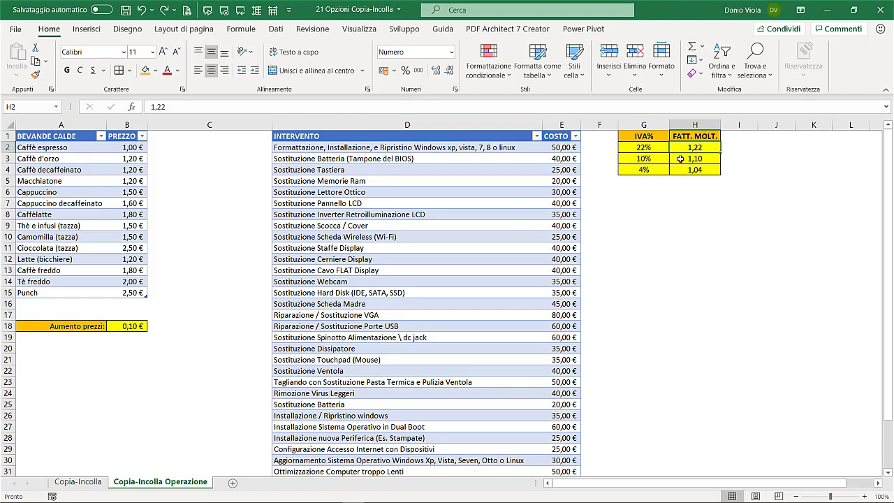
{"action": "left_click", "coordinate": [679, 158]}
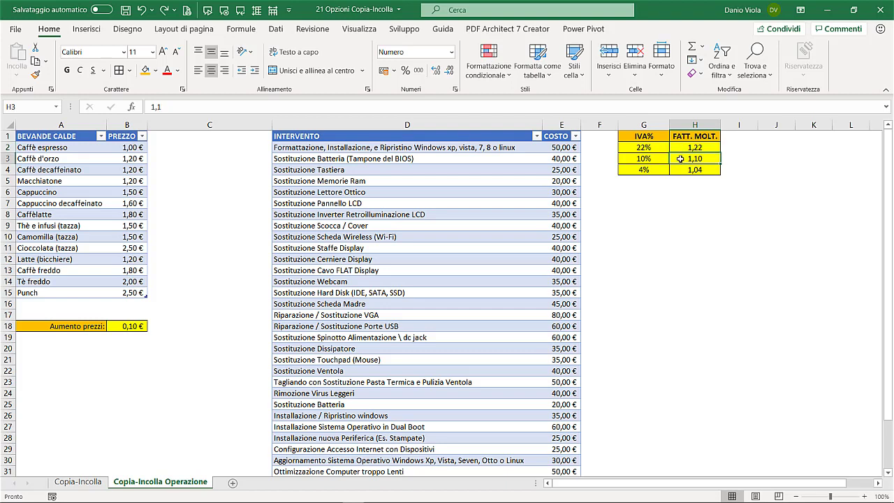
{"action": "left_click", "coordinate": [647, 170]}
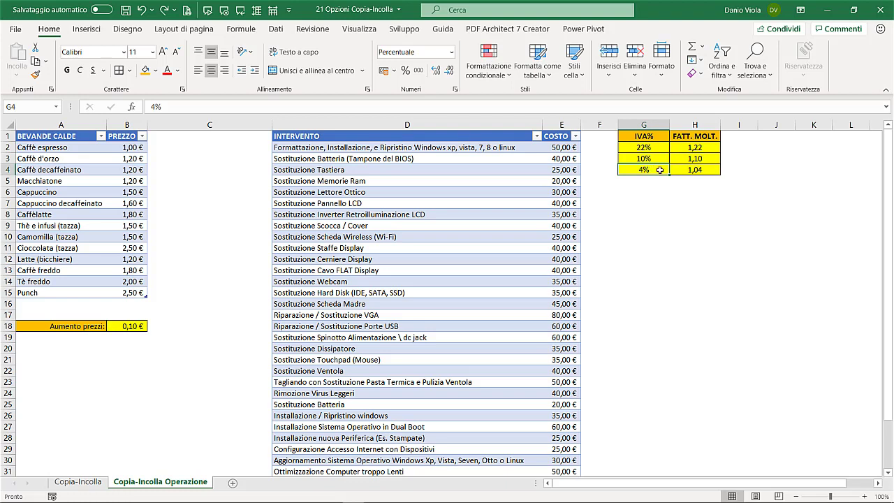
{"action": "left_click", "coordinate": [682, 171]}
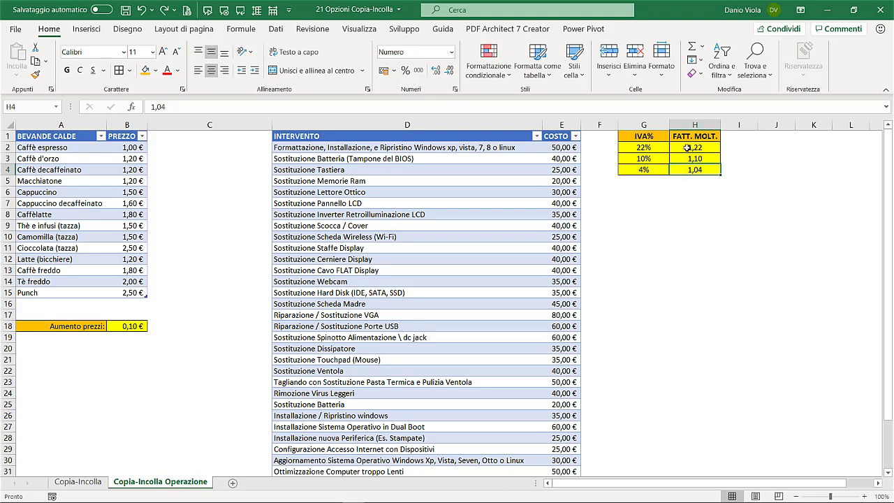
- Divide the COSTO cells E2:E36 by the 22% factor 1,22 copied from H2, using Incolla speciale with the Dividi operation
{"action": "left_click", "coordinate": [687, 148]}
{"action": "key", "text": "ctrl+c"}
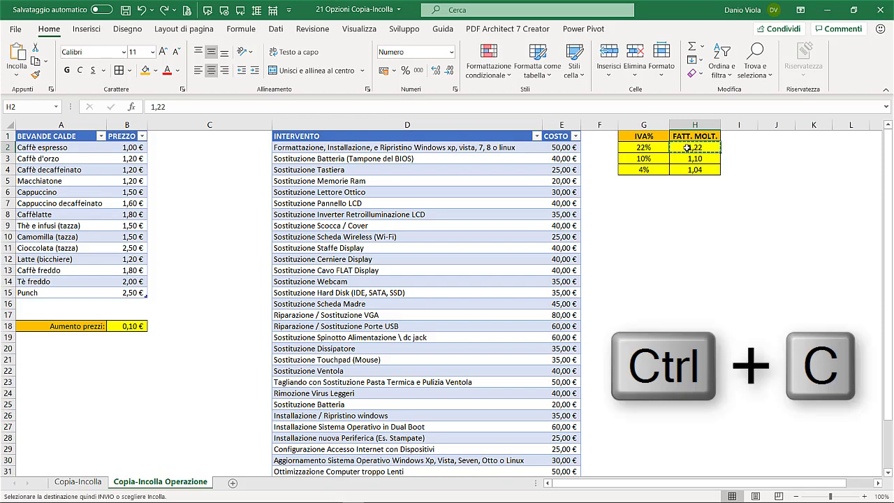
{"action": "left_click_drag", "start_coordinate": [562, 147], "coordinate": [551, 464]}
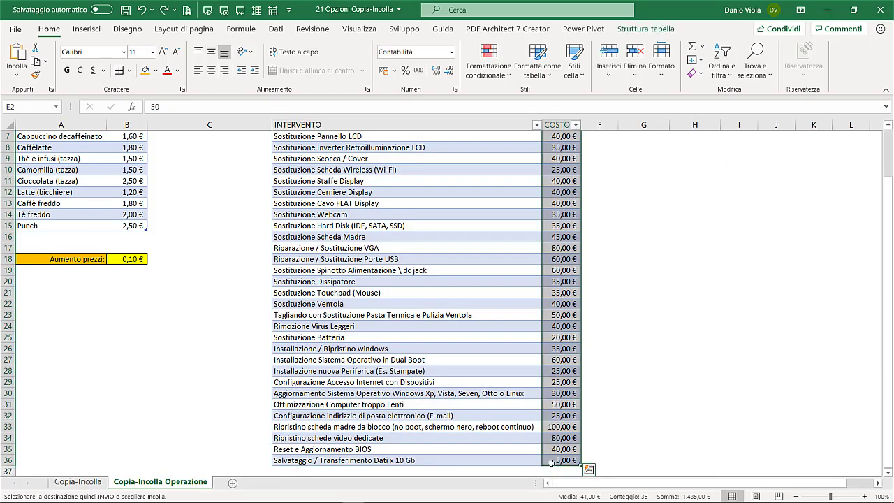
{"action": "scroll", "coordinate": [560, 453], "scroll_direction": "up", "scroll_amount": 2}
{"action": "right_click", "coordinate": [572, 235]}
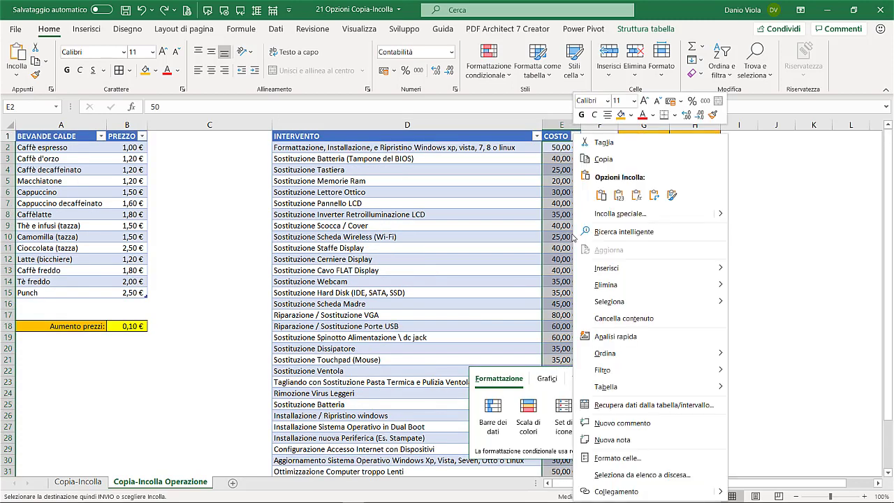
{"action": "left_click", "coordinate": [619, 214]}
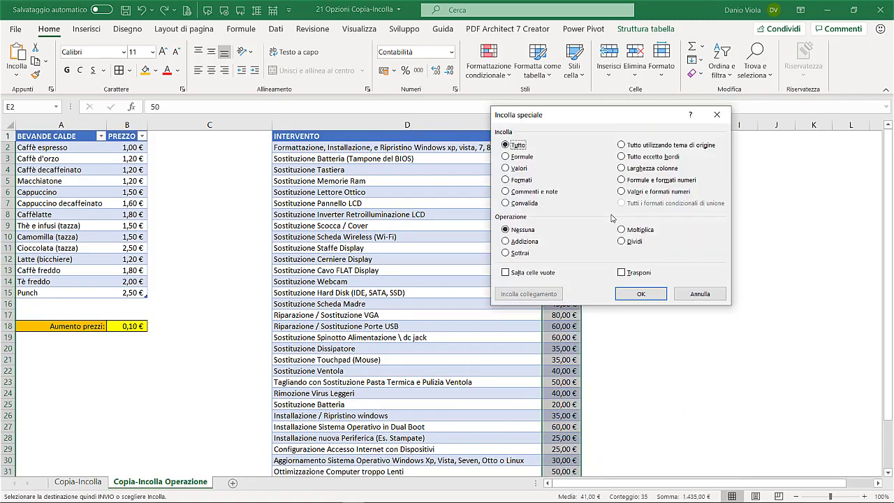
{"action": "left_click", "coordinate": [622, 242]}
{"action": "left_click", "coordinate": [631, 295]}
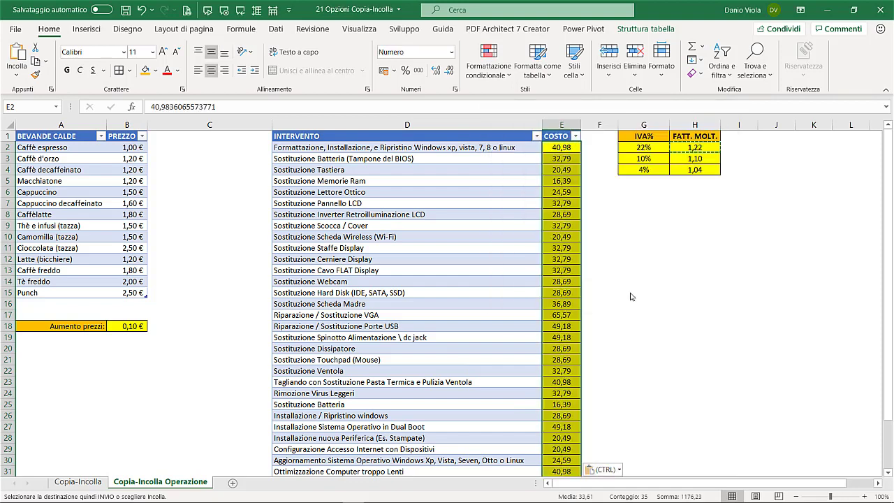
- Multiply the COSTO cells E2:E36 by the copied factor 1,22 using Incolla speciale with the Moltiplica operation
{"action": "left_click", "coordinate": [556, 136]}
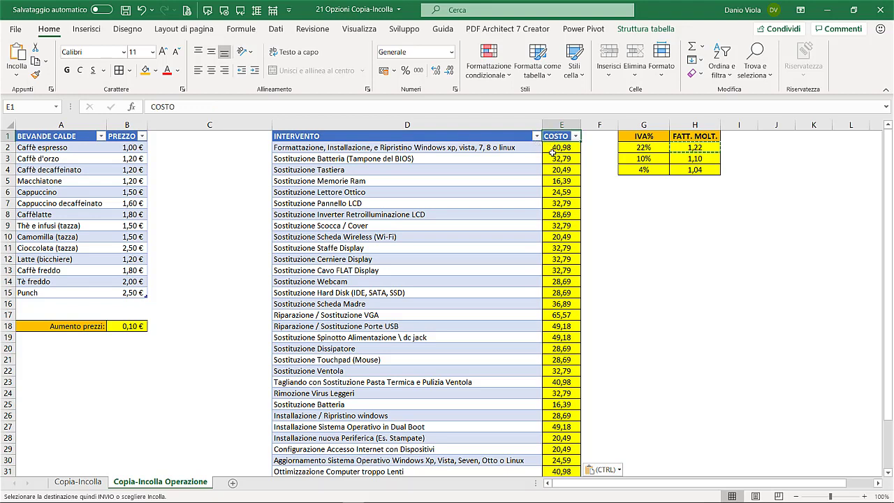
{"action": "left_click_drag", "start_coordinate": [554, 147], "coordinate": [562, 461]}
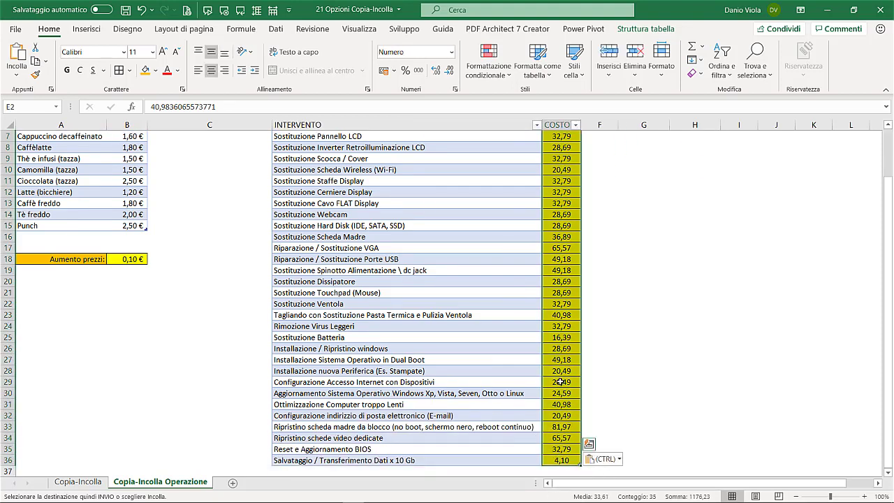
{"action": "right_click", "coordinate": [563, 217]}
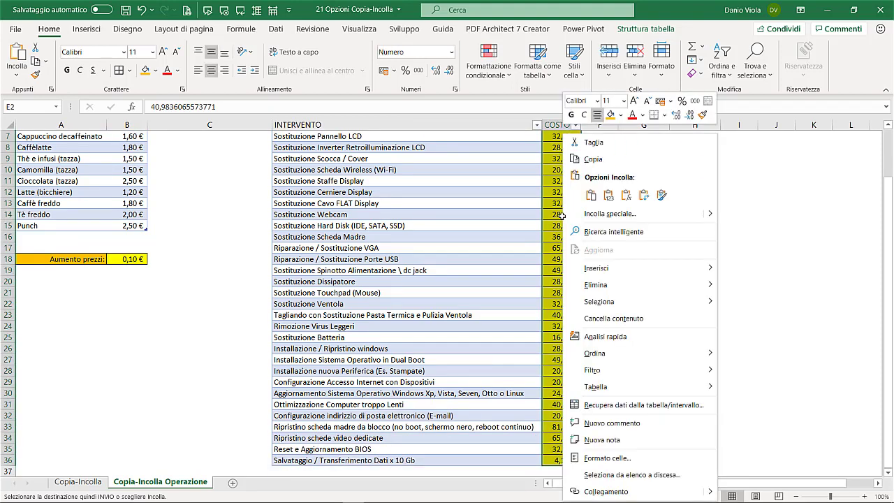
{"action": "left_click", "coordinate": [603, 213]}
{"action": "left_click", "coordinate": [613, 227]}
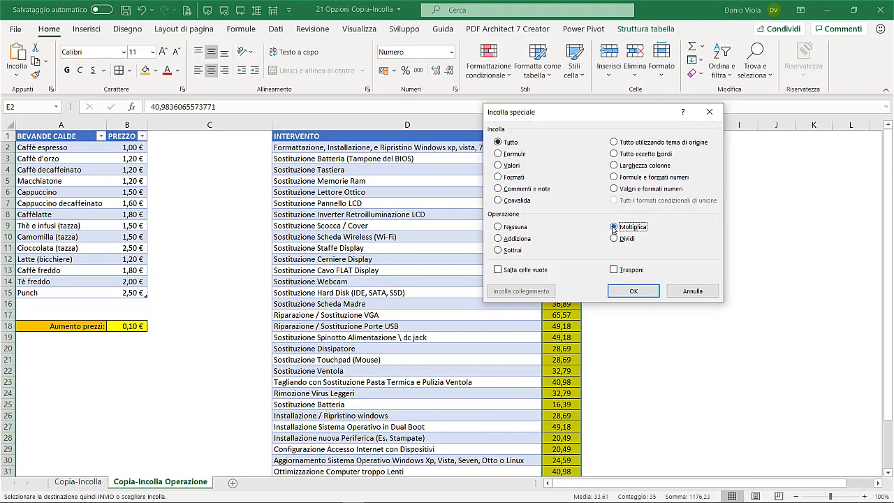
{"action": "left_click", "coordinate": [634, 290]}
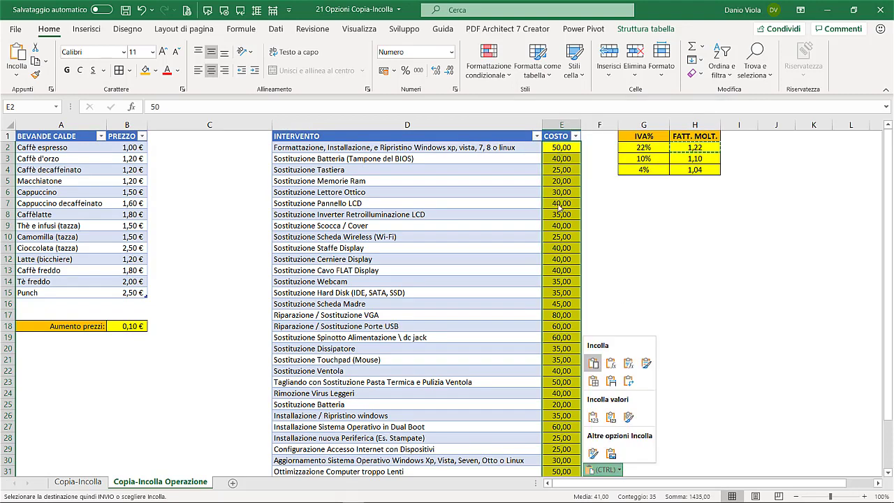
{"action": "key", "text": "Escape"}
- Apply the copied 1,22 factor to the COSTO cells E2:E36 once more with the Moltiplica operation of Incolla speciale
{"action": "right_click", "coordinate": [562, 169]}
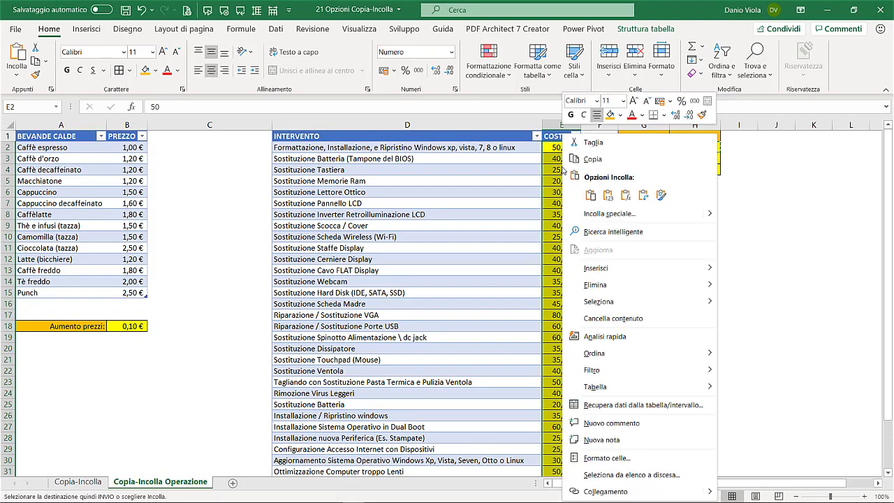
{"action": "left_click", "coordinate": [602, 213]}
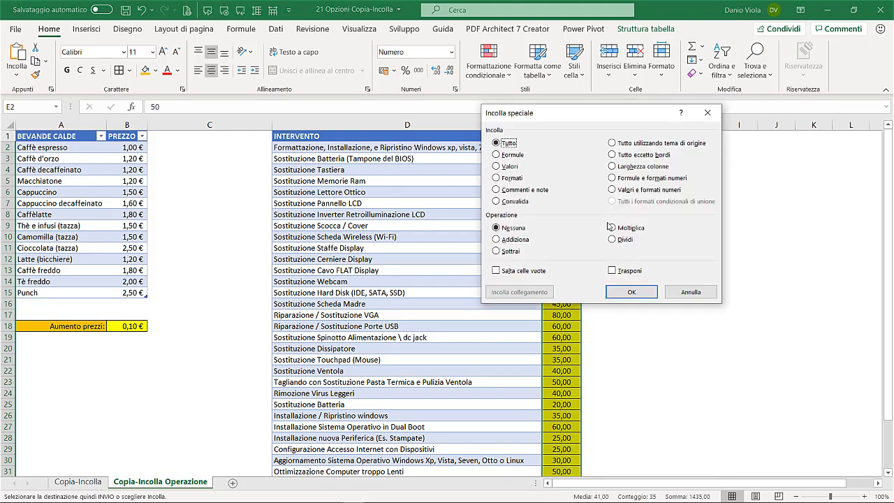
{"action": "left_click", "coordinate": [612, 227]}
{"action": "left_click", "coordinate": [626, 292]}
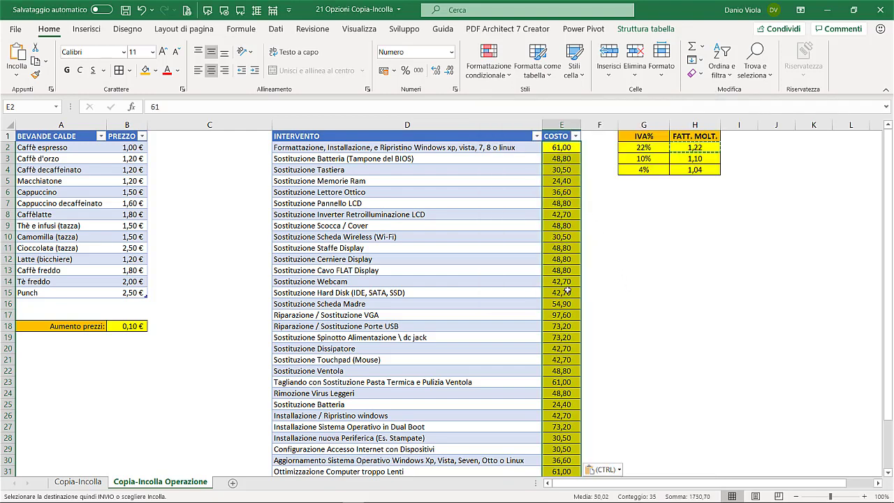
{"action": "key", "text": "ctrl"}
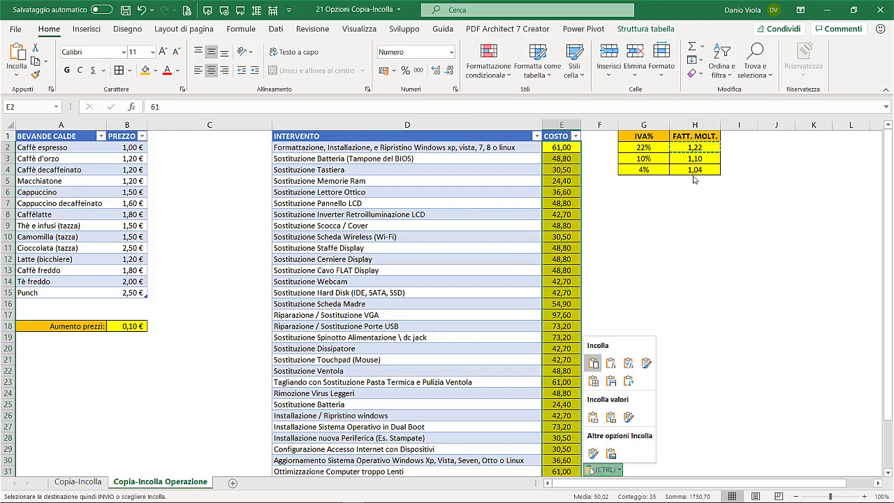
- Undo the last two paste operations on the COSTO column
{"action": "left_click", "coordinate": [141, 11]}
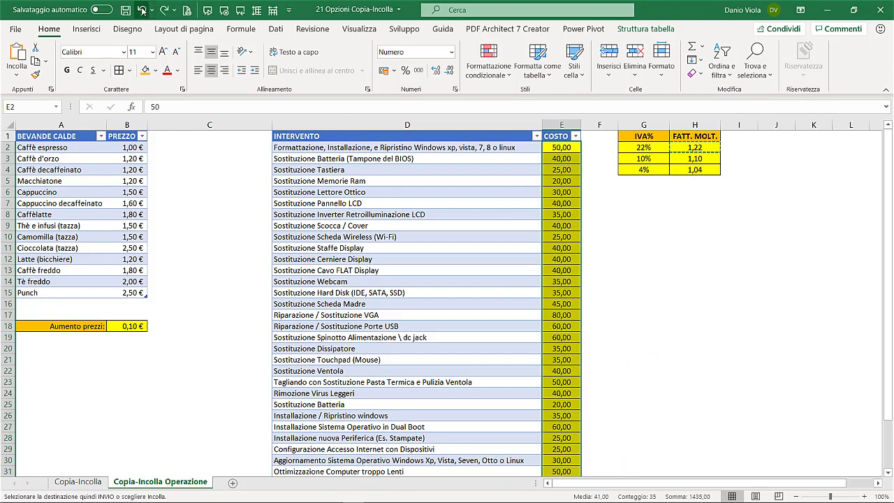
{"action": "left_click", "coordinate": [142, 11]}
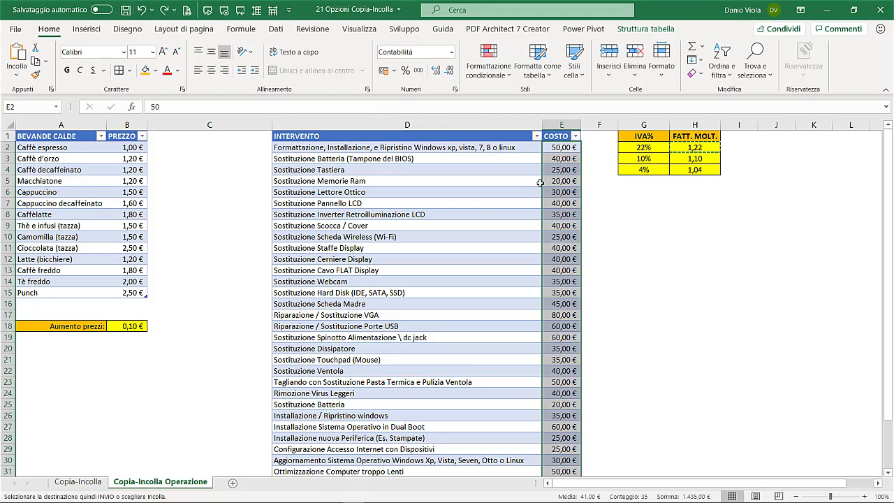
{"action": "key", "text": "ctrl+q"}
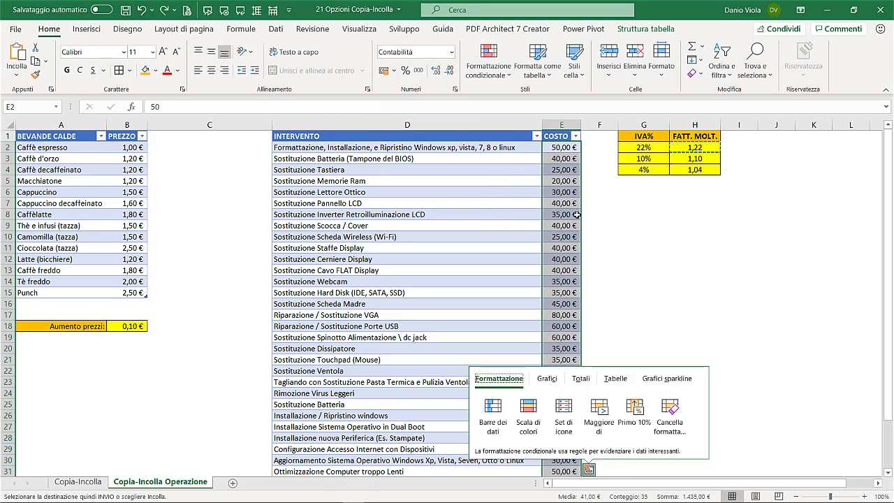
{"action": "key", "text": "Escape"}
- Enter the factor 0,80 in cell H7 and copy that cell
{"action": "left_click", "coordinate": [678, 204]}
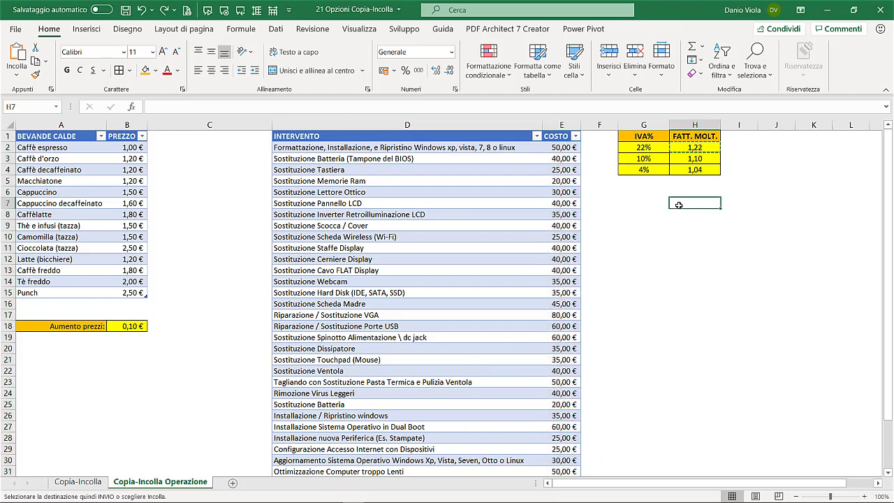
{"action": "type", "text": "0,80"}
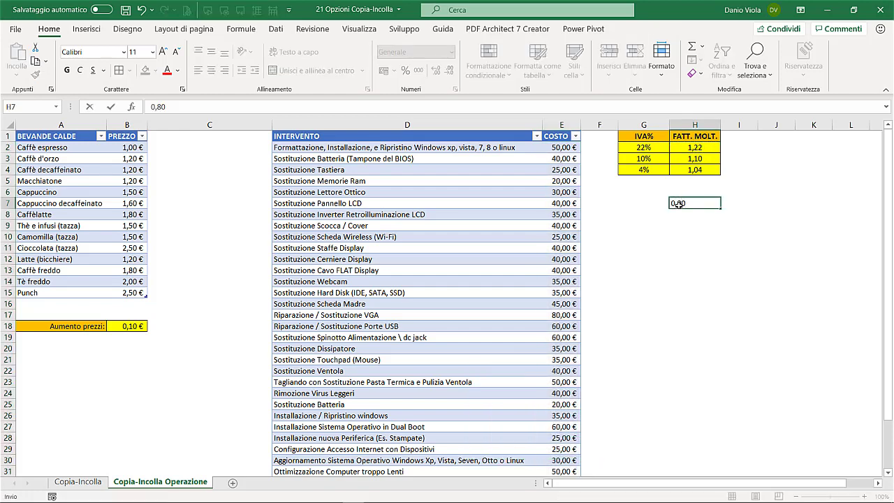
{"action": "key", "text": "ctrl+Return"}
{"action": "key", "text": "ctrl+c"}
- Multiply the COSTO cells E2:E36 by the copied factor 0,80 using Incolla speciale with the Moltiplica operation
{"action": "left_click", "coordinate": [559, 145]}
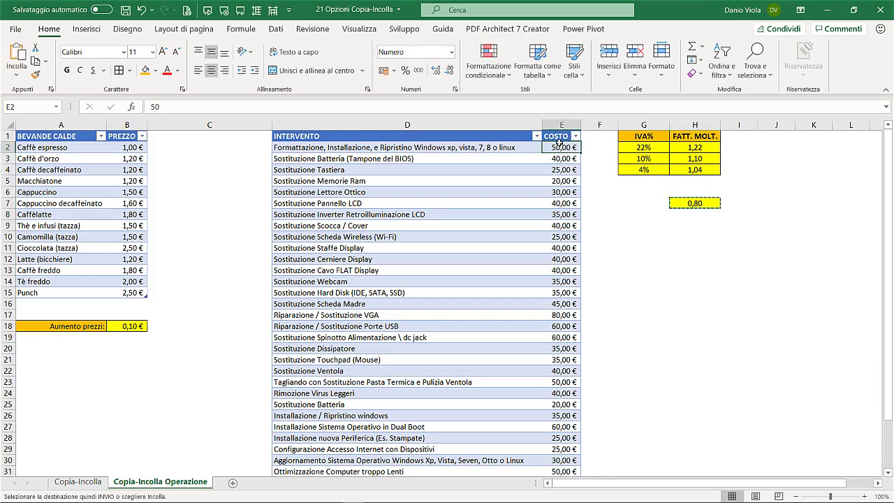
{"action": "left_click_drag", "start_coordinate": [560, 143], "coordinate": [556, 458]}
{"action": "right_click", "coordinate": [569, 378]}
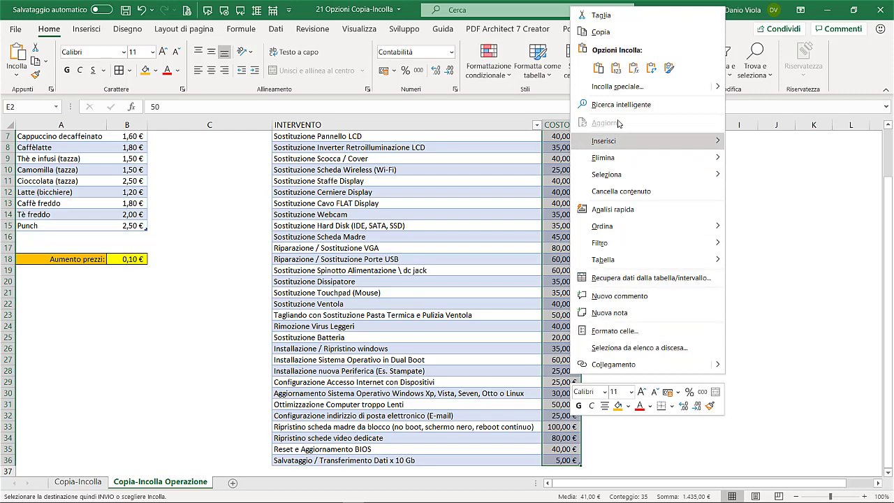
{"action": "left_click", "coordinate": [617, 86]}
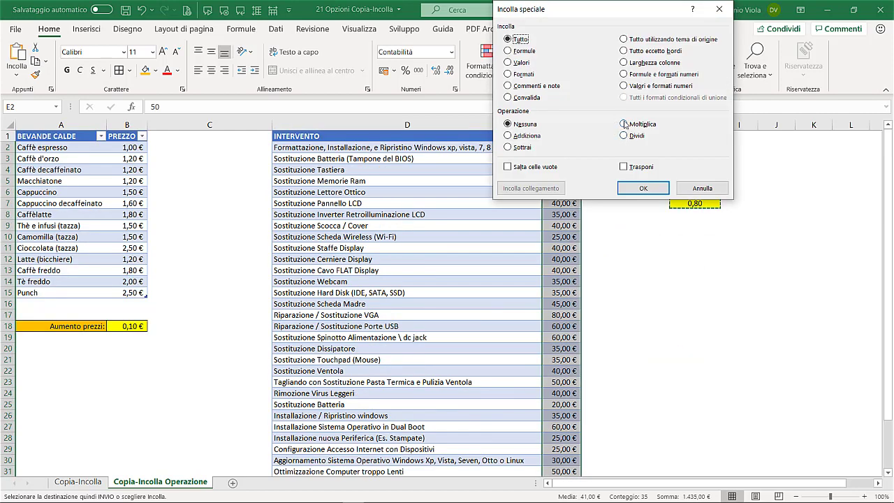
{"action": "left_click", "coordinate": [625, 125]}
{"action": "left_click", "coordinate": [638, 187]}
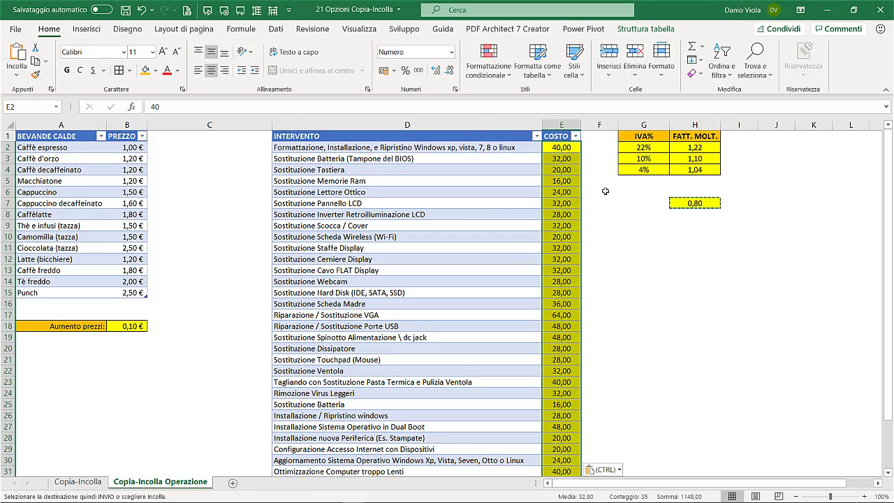
{"action": "key", "text": "ctrl"}
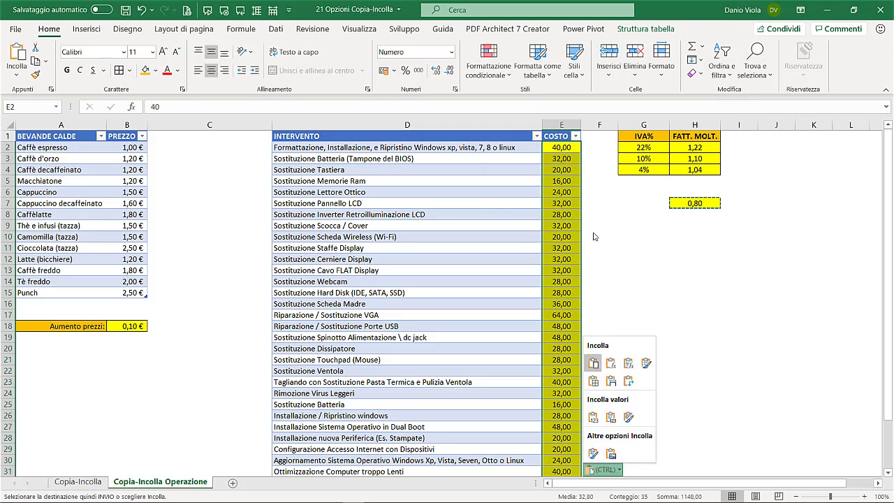
{"action": "key", "text": "ctrl+q"}
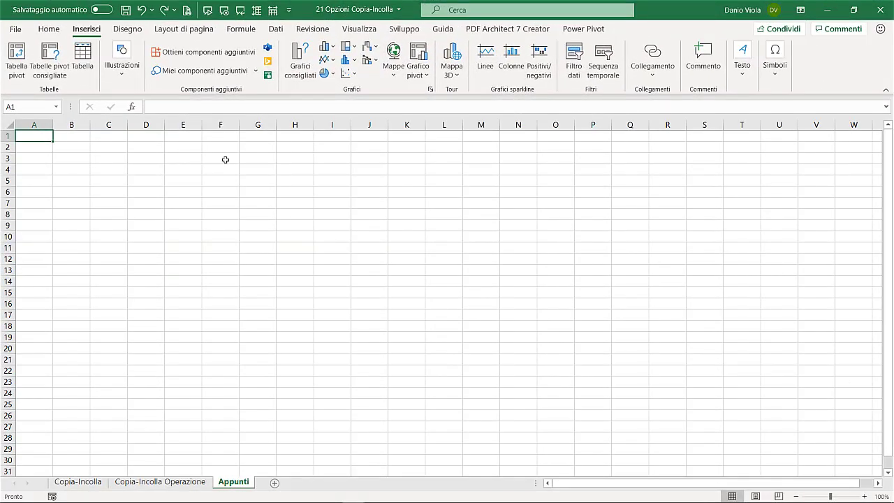
- Display the Office clipboard and collect the BEVANDE CALDE cells A1:B5 from the Copia-Incolla Operazione sheet
{"action": "left_click", "coordinate": [49, 30]}
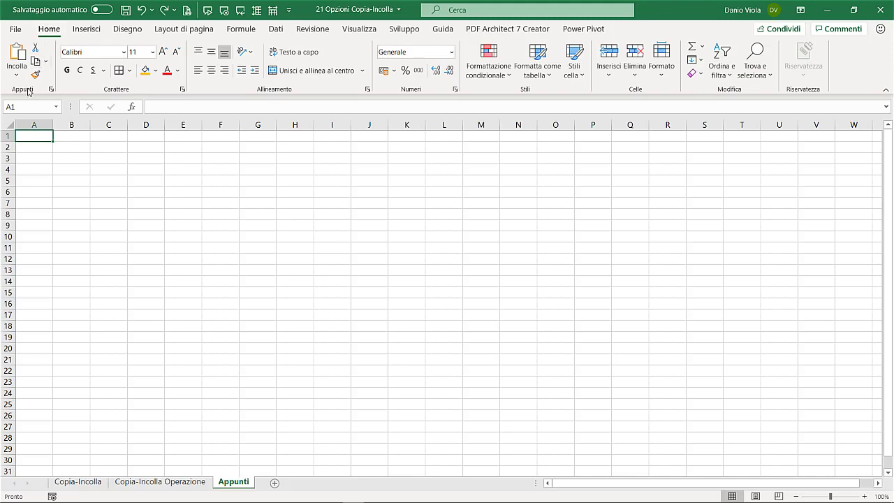
{"action": "left_click", "coordinate": [51, 90]}
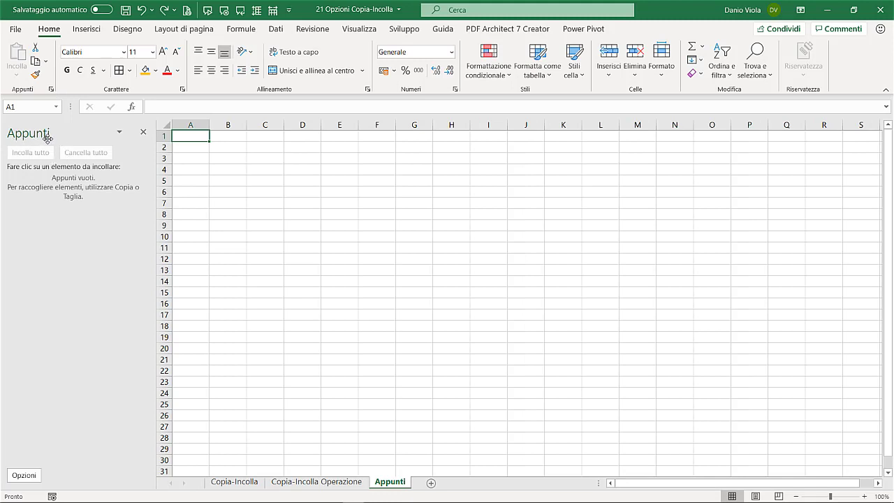
{"action": "left_click", "coordinate": [299, 484]}
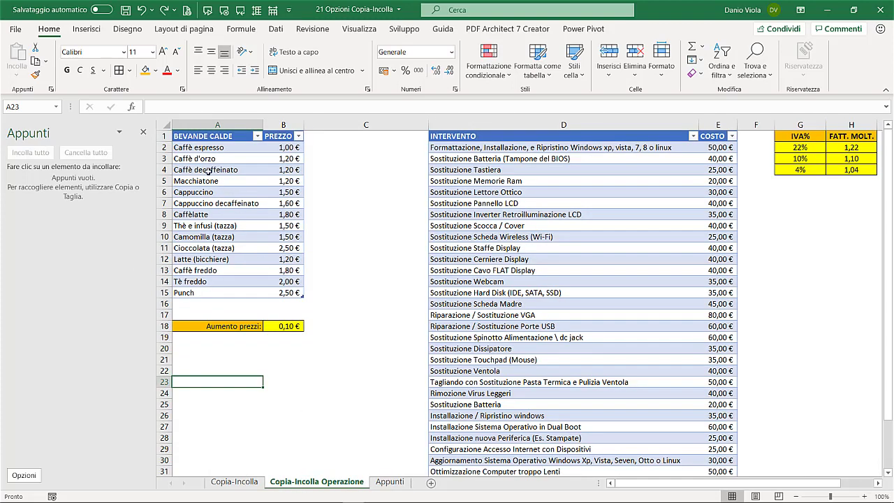
{"action": "left_click_drag", "start_coordinate": [191, 137], "coordinate": [275, 179]}
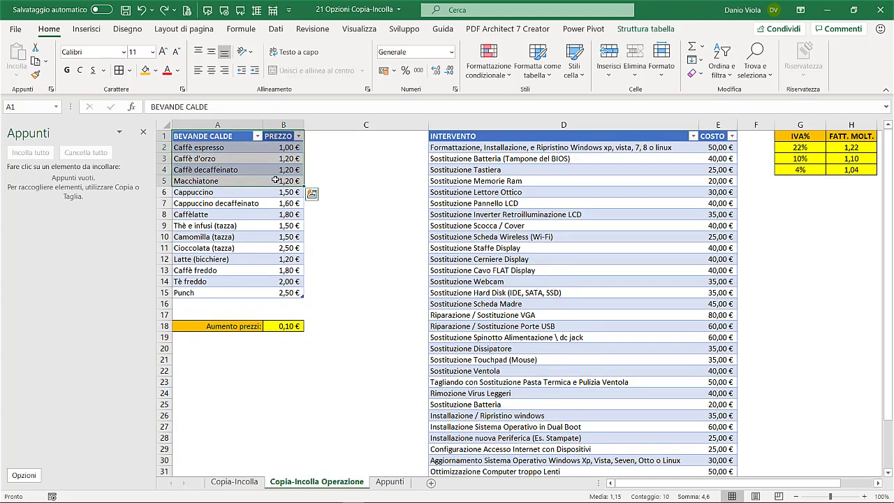
{"action": "key", "text": "ctrl+c"}
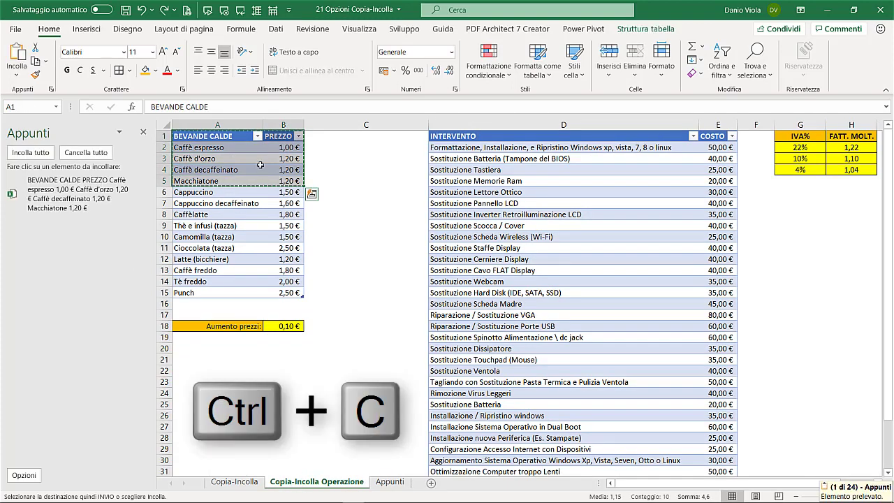
- Copy the Aumento prezzi cells A18:B18 to the clipboard as well
{"action": "left_click_drag", "start_coordinate": [199, 324], "coordinate": [281, 326]}
{"action": "key", "text": "ctrl+c"}
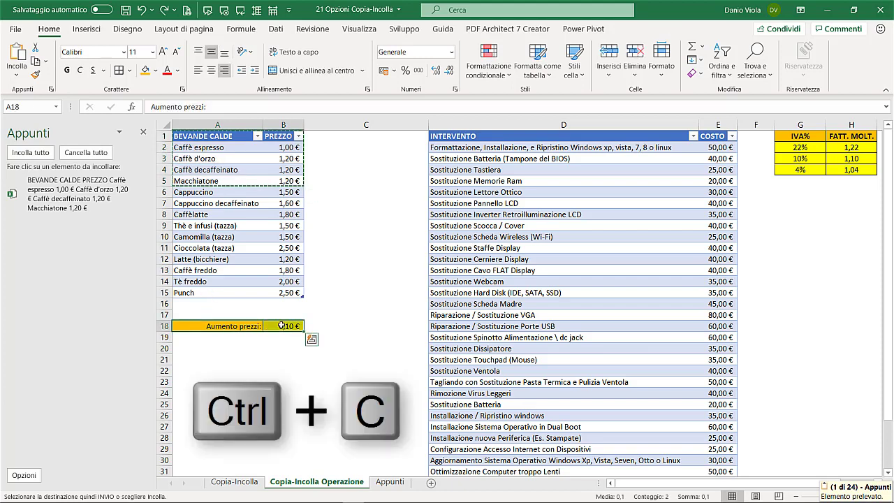
{"action": "key", "text": "ctrl+c"}
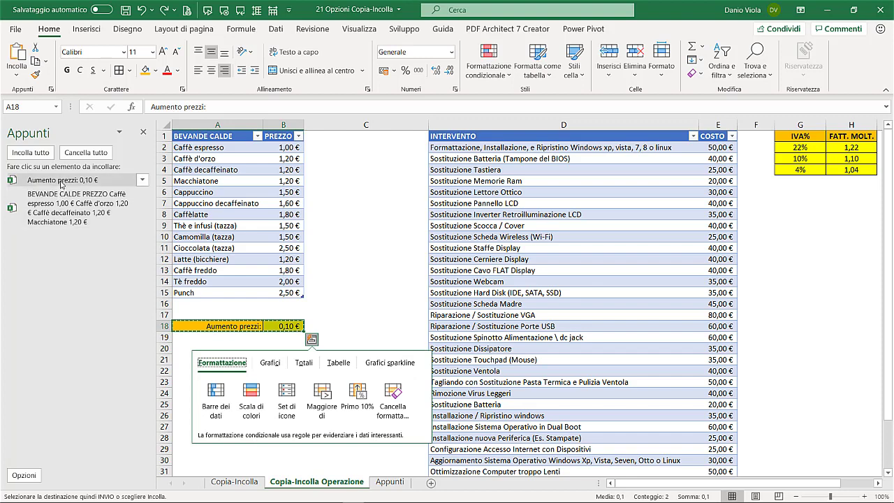
- Switch to the PowerPoint presentation and copy the picture of the Incolla and Appunti commands from the slide
{"action": "mouse_move", "coordinate": [362, 500]}
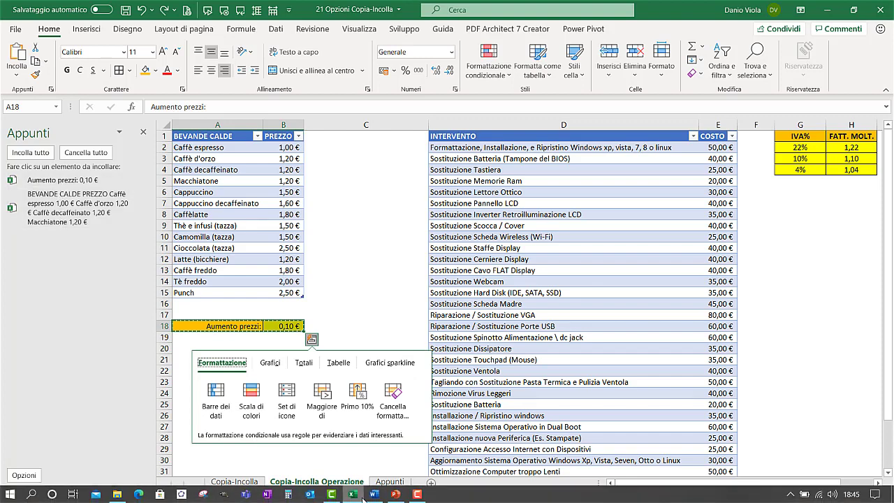
{"action": "left_click", "coordinate": [395, 494]}
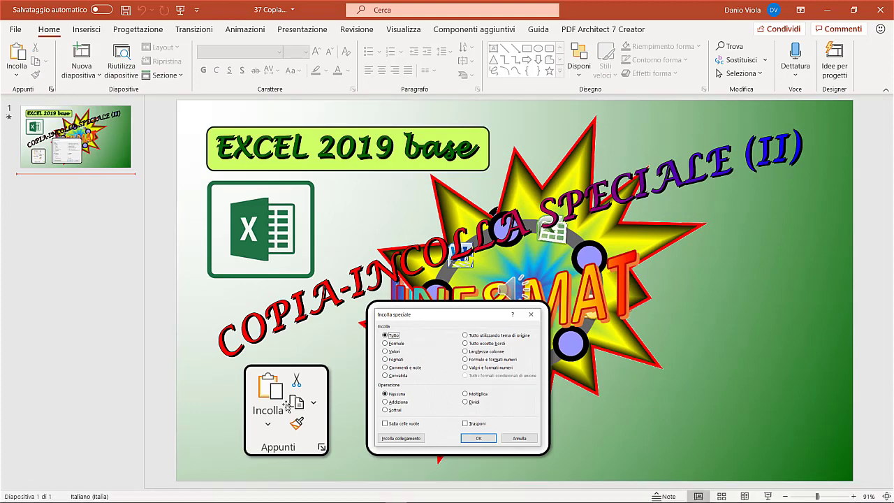
{"action": "left_click", "coordinate": [286, 406]}
{"action": "key", "text": "ctrl+c"}
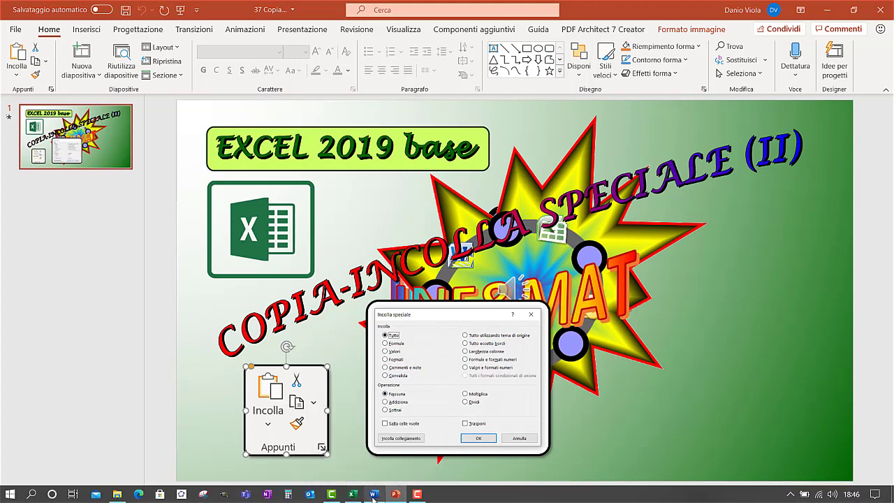
- Copy the selected lines starting with "14 Le funzioni e la guida di Excel" from the Word document and return to Excel
{"action": "left_click", "coordinate": [374, 495]}
{"action": "key", "text": "ctrl+c"}
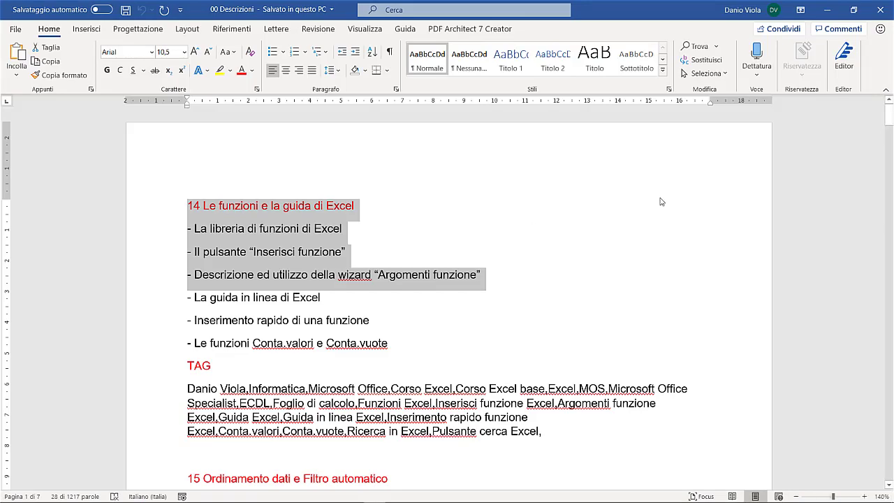
{"action": "left_click", "coordinate": [828, 12]}
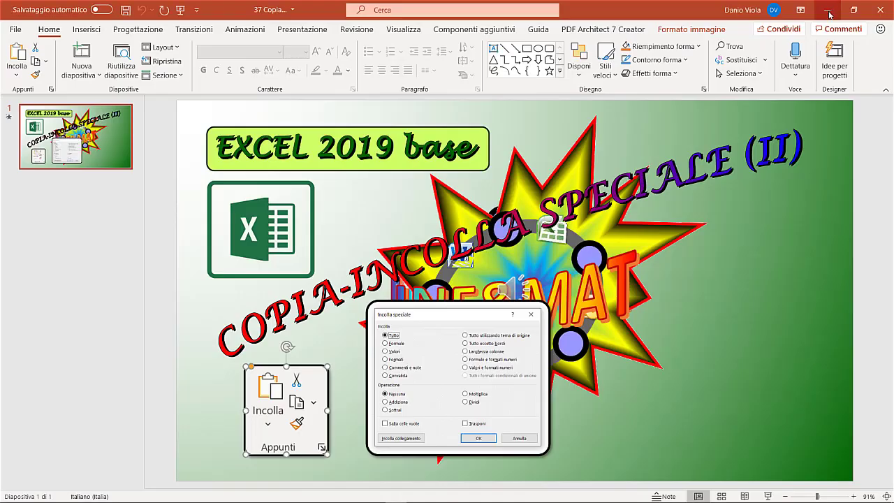
{"action": "left_click", "coordinate": [828, 12]}
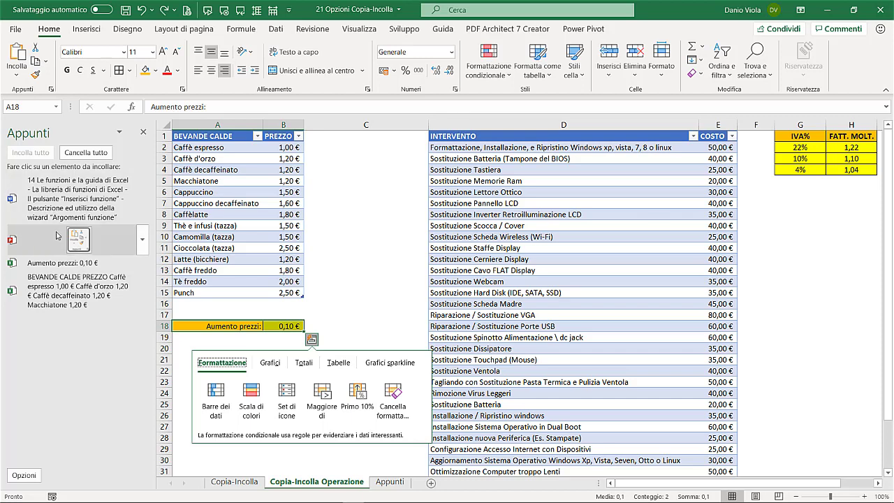
- Paste the collected PowerPoint picture at cell A1 of the Appunti sheet
{"action": "left_click", "coordinate": [388, 484]}
{"action": "left_click", "coordinate": [389, 485]}
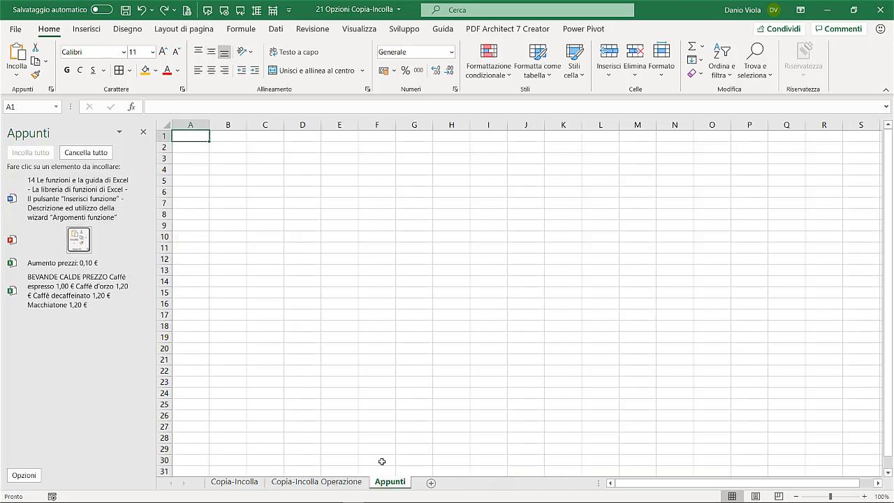
{"action": "left_click", "coordinate": [79, 241]}
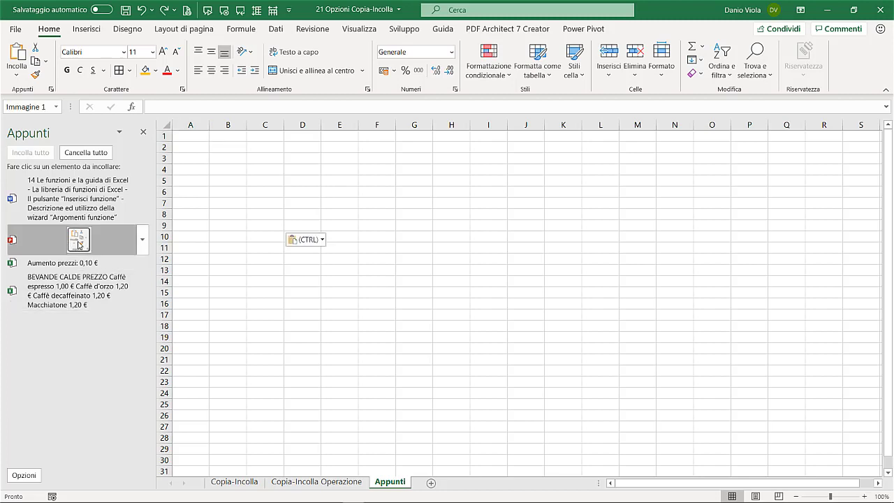
- Paste the collected "Aumento prezzi: 0,10 €" item at cell A13
{"action": "left_click", "coordinate": [175, 270]}
{"action": "key", "text": "ctrl"}
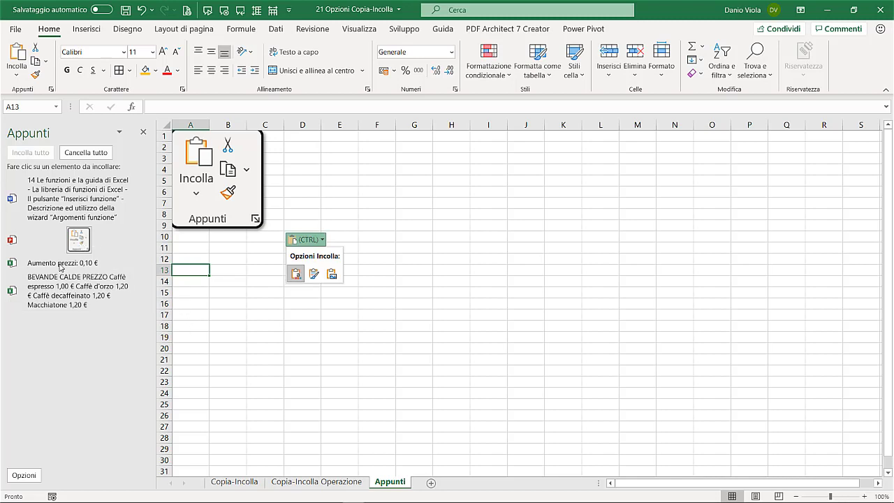
{"action": "left_click", "coordinate": [60, 265]}
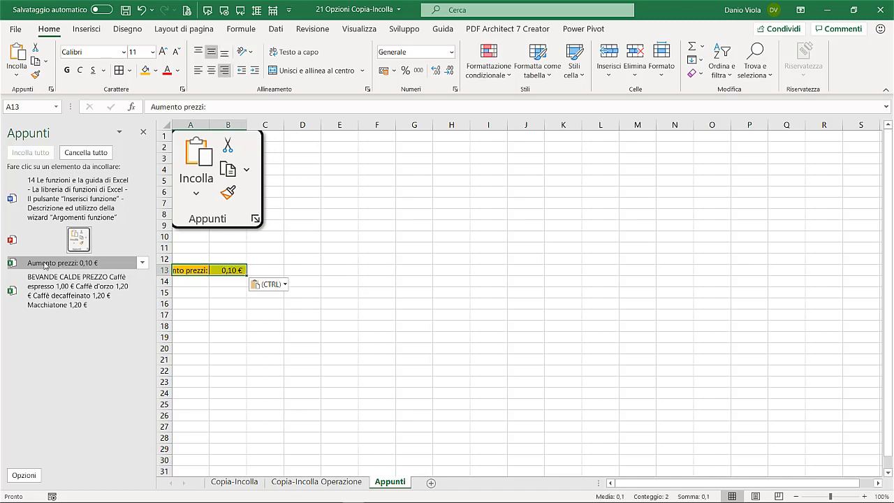
- Paste the collected Word text "14 Le funzioni e la guida di Excel" at cell E6
{"action": "left_click", "coordinate": [342, 192]}
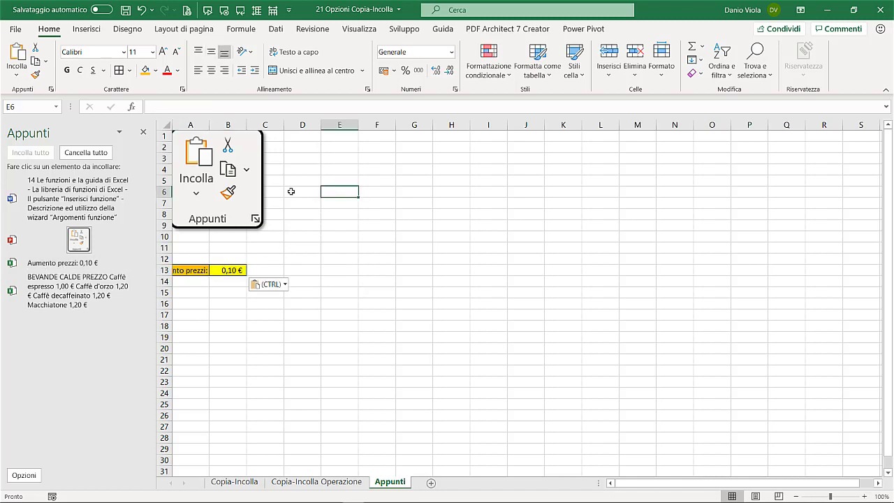
{"action": "left_click", "coordinate": [72, 196]}
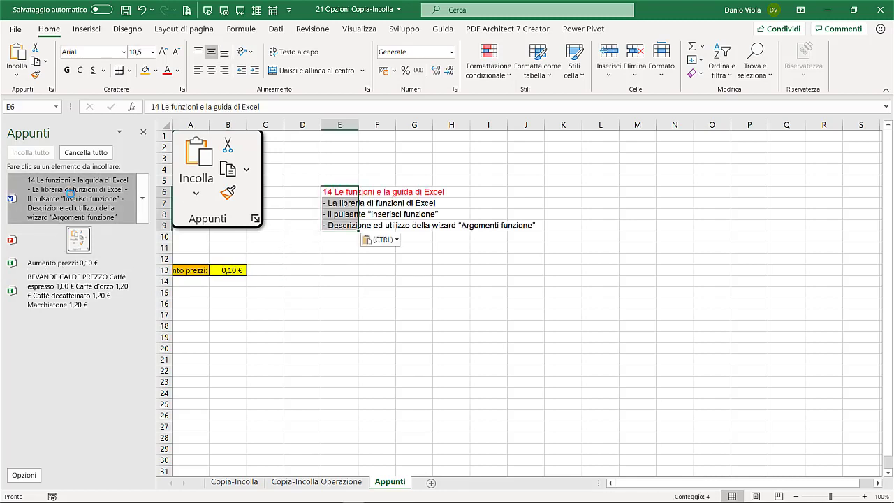
{"action": "key", "text": "ctrl"}
- Paste the collected BEVANDE CALDE and PREZZO cells at cell E16
{"action": "left_click", "coordinate": [331, 299]}
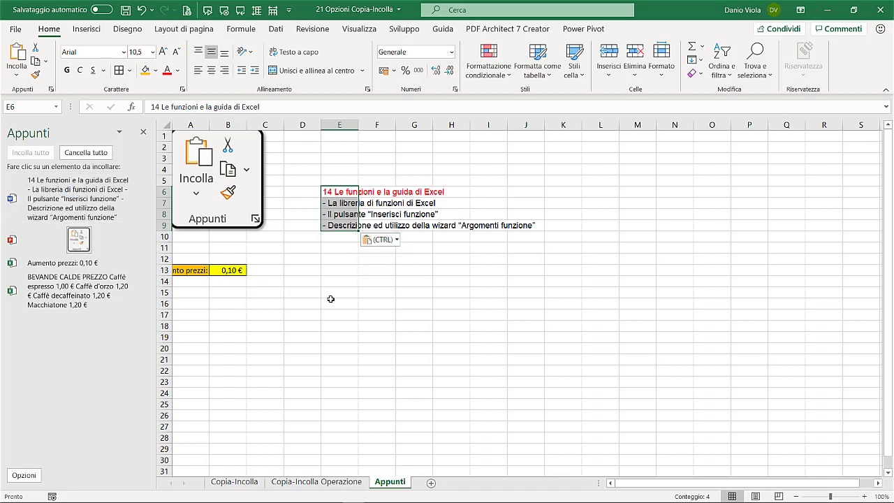
{"action": "left_click", "coordinate": [333, 302]}
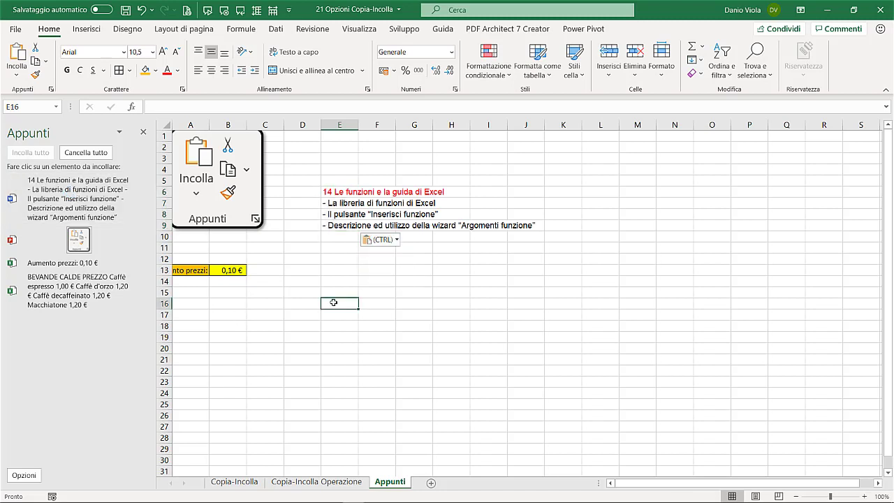
{"action": "left_click", "coordinate": [77, 297]}
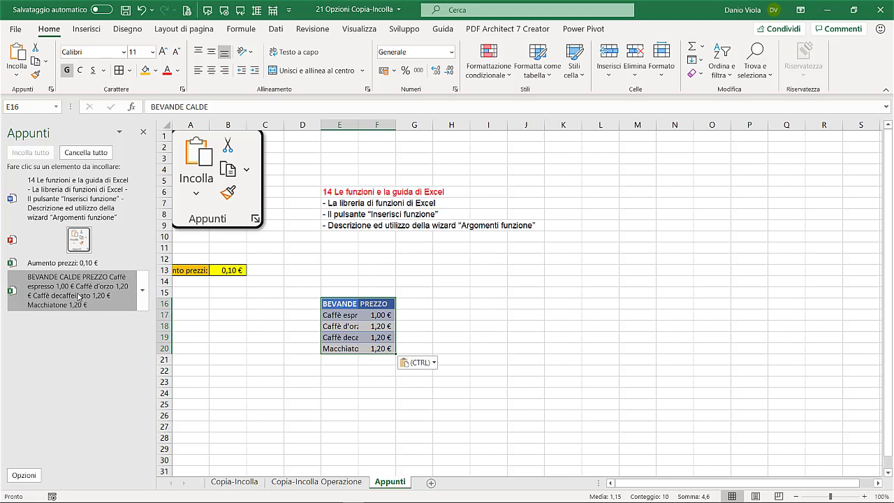
{"action": "key", "text": "ctrl"}
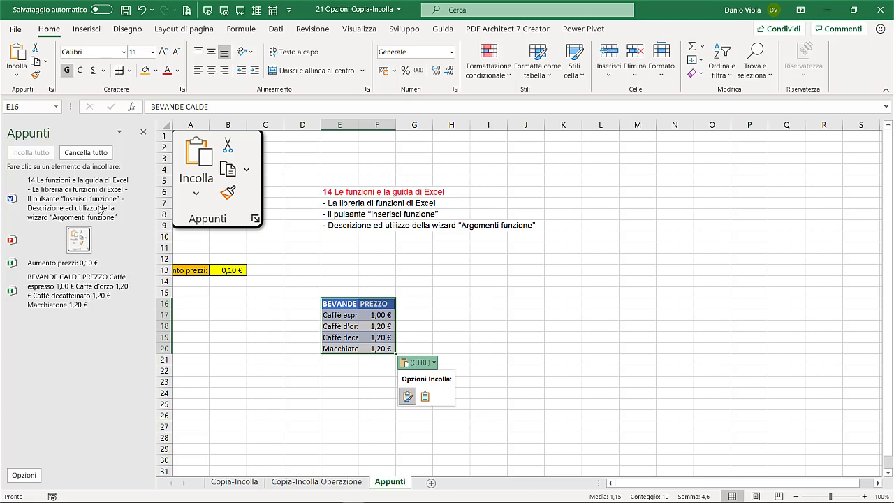
- Delete all items from the Office clipboard and close it
{"action": "left_click", "coordinate": [89, 154]}
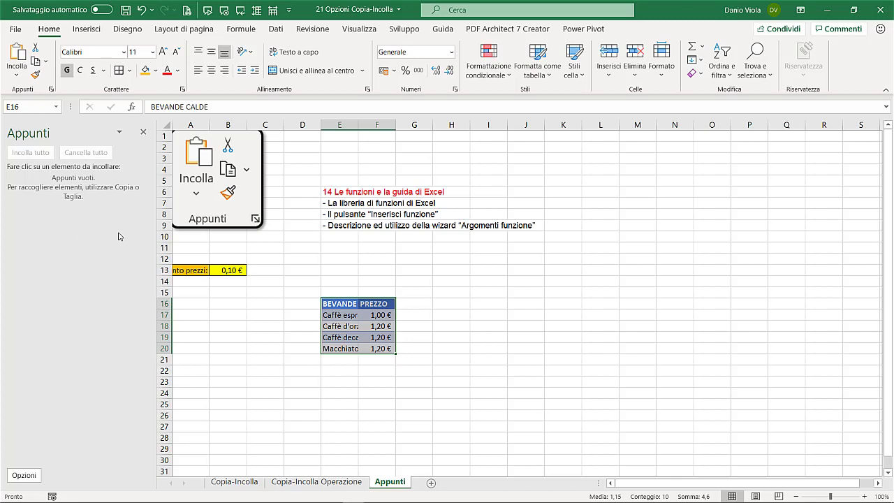
{"action": "left_click", "coordinate": [143, 132]}
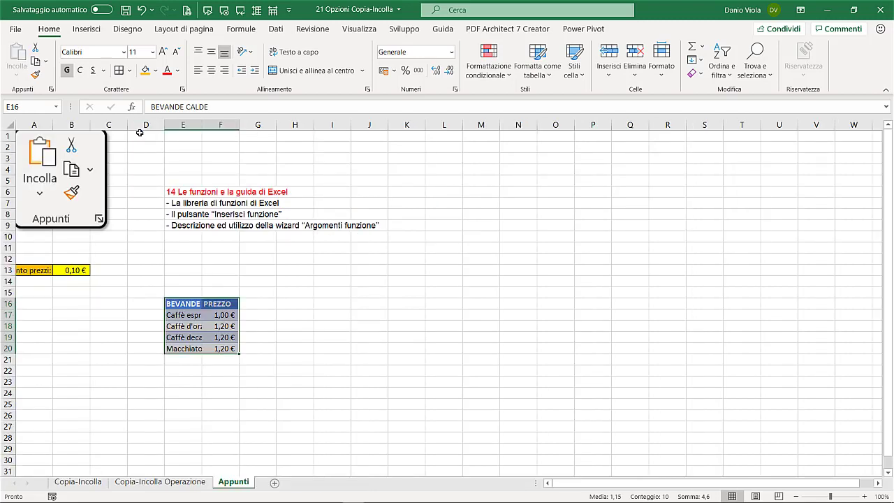